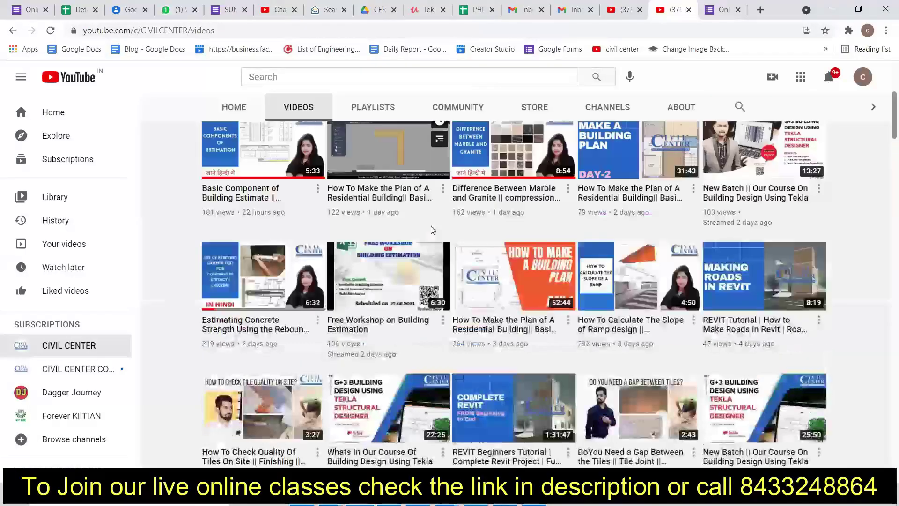
Look through the CIVIL CENTER channel's uploaded videos and the Tekla Structures Tutorial English playlist
scroll(607, 297, "up", 3)
scroll(607, 297, "down", 1)
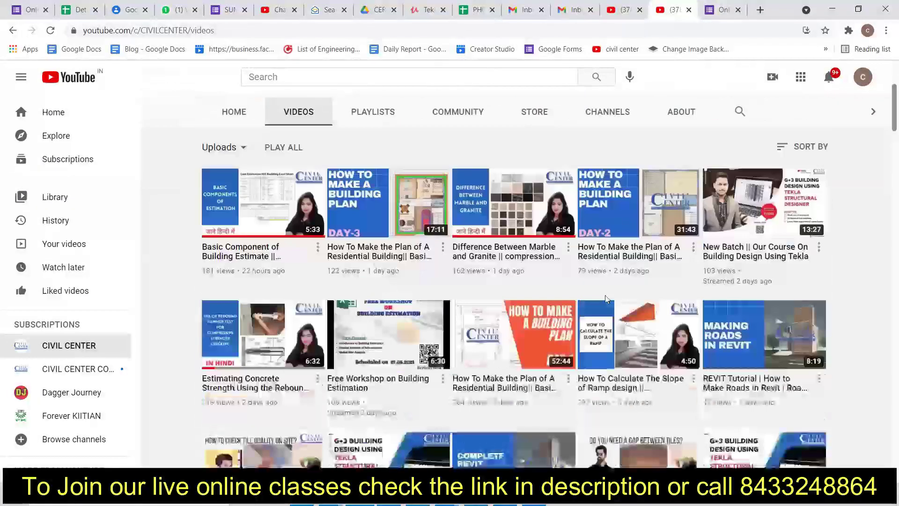
scroll(534, 281, "down", 6)
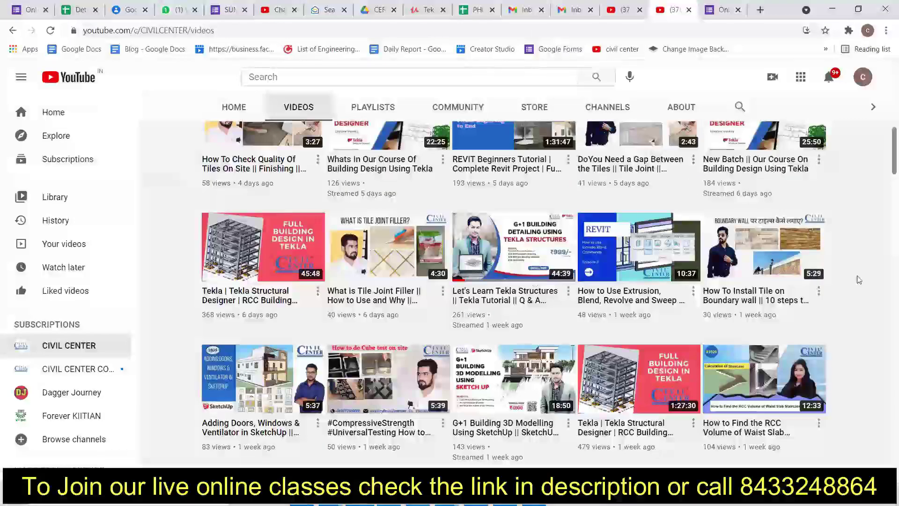
scroll(869, 278, "down", 9)
scroll(880, 275, "down", 3)
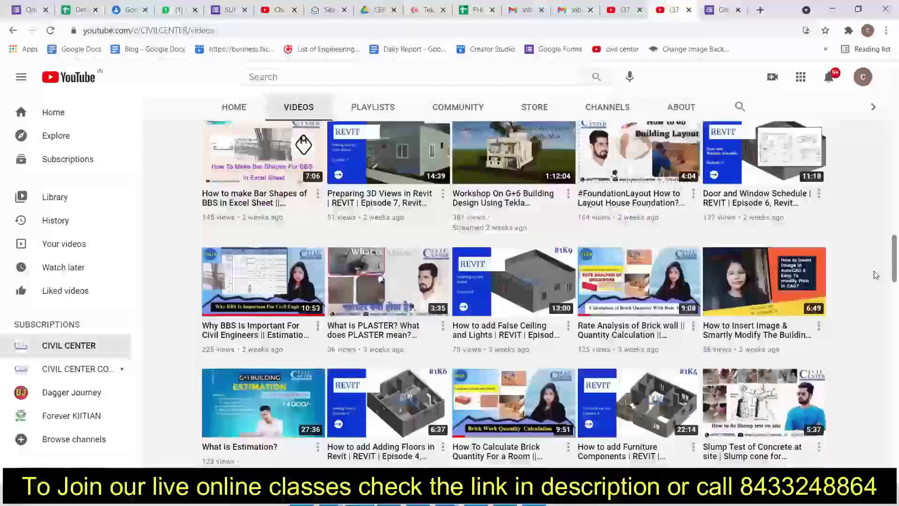
key("ctrl+shift+Tab")
scroll(562, 258, "down", 12)
scroll(637, 277, "down", 20)
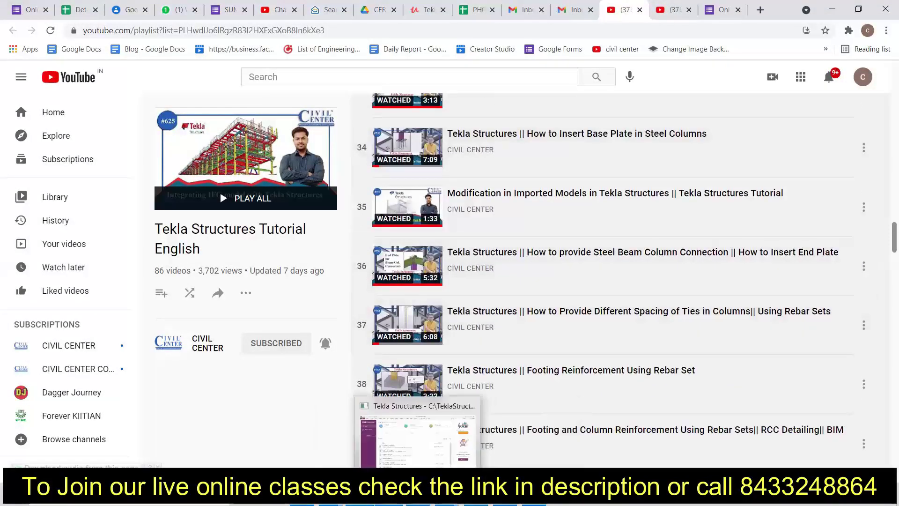
Switch to Tekla Structures and examine the rectangular grid's properties and the spacing between its grid lines
left_click(402, 421)
left_click(885, 159)
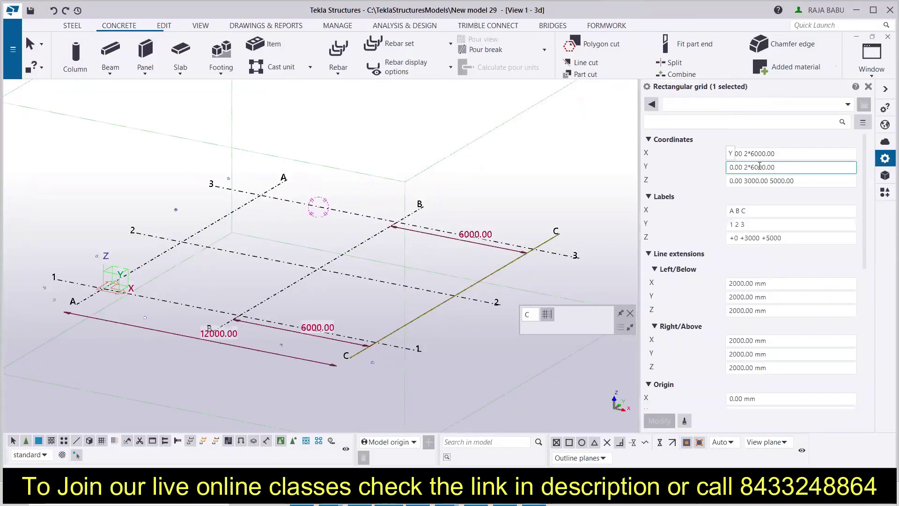
left_click(94, 286)
left_click(171, 239)
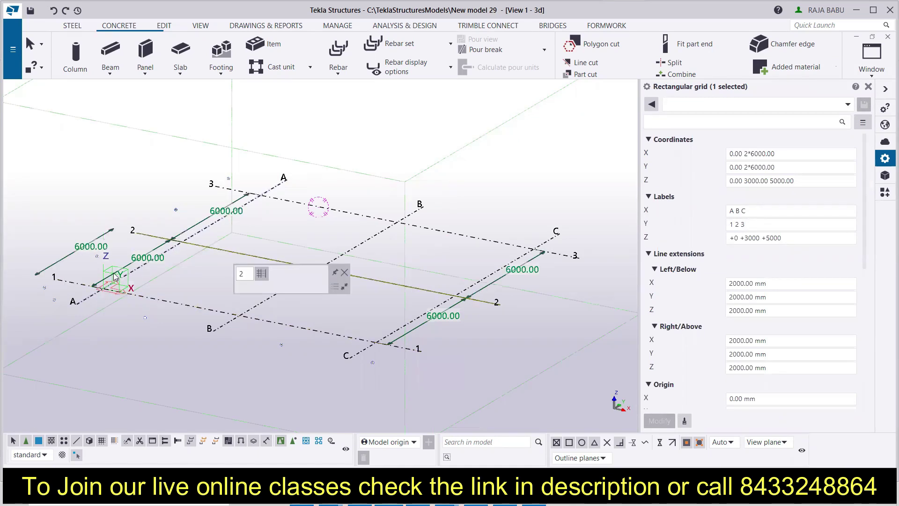
left_click(272, 195)
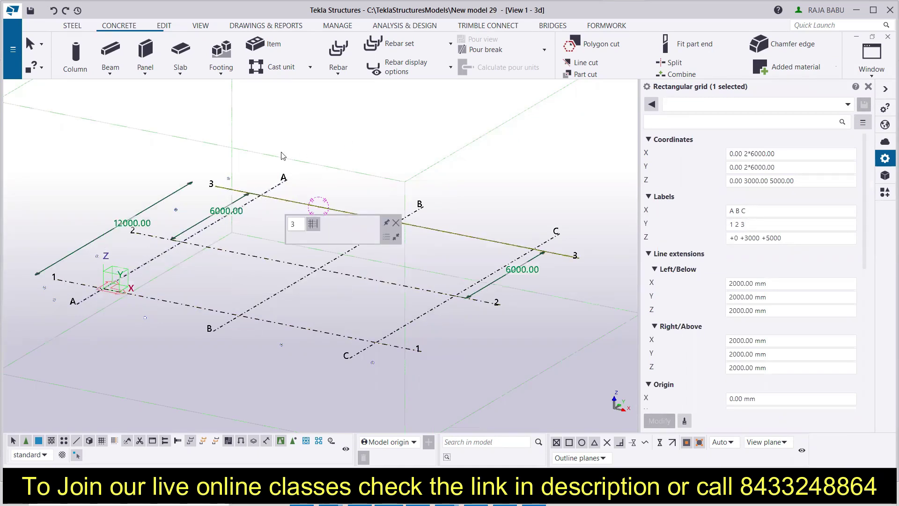
key("Escape")
Add spacings 3000 and 5000 to the rectangular grid's X coordinates and 6000 and 7000 to its Y coordinates
left_click(294, 279)
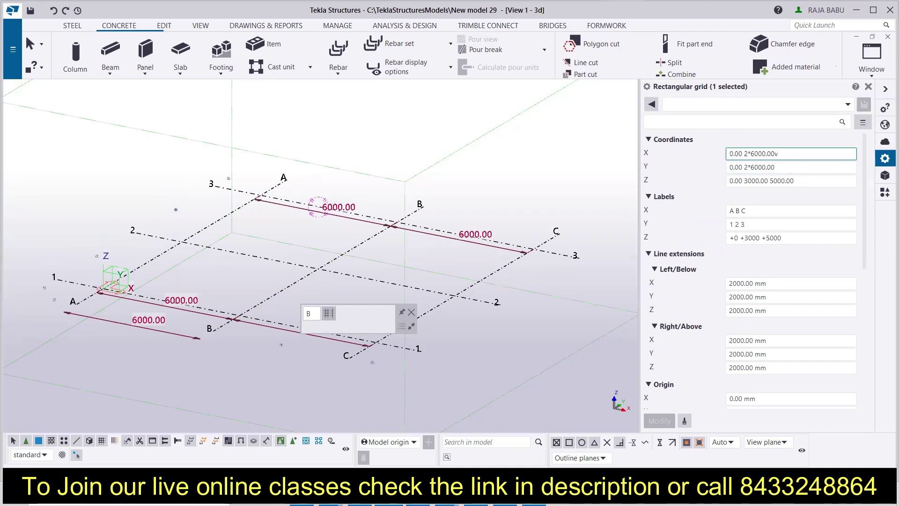
type("3000 5000")
left_click(820, 166)
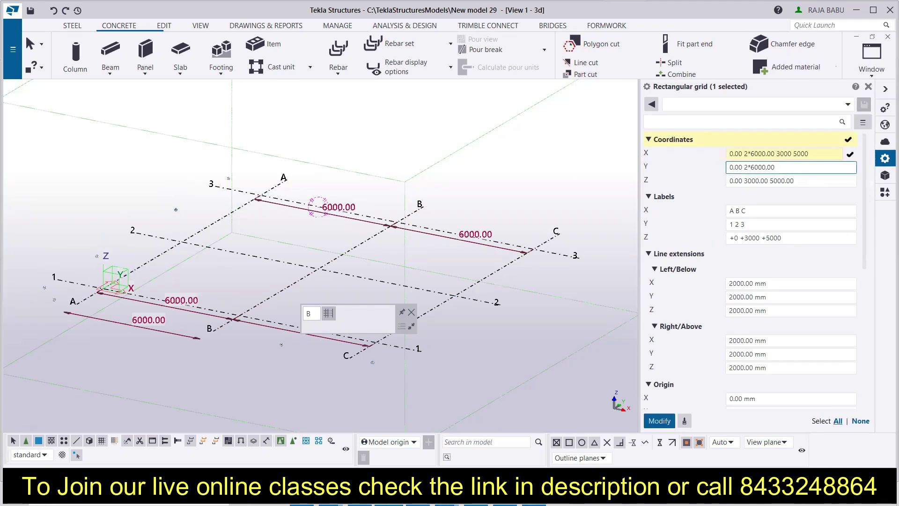
type("6000 7000")
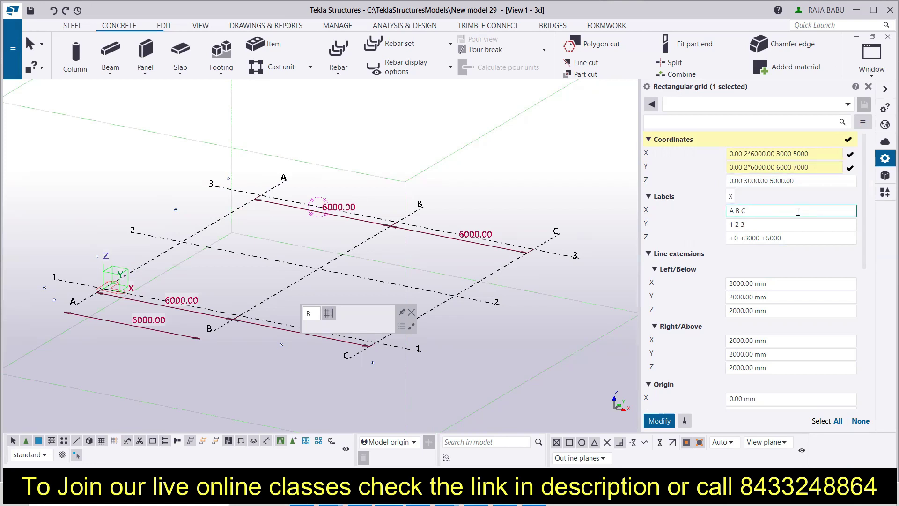
left_click(659, 420)
Try 7*6000.00 as the repeated spacing in the grid's X coordinates, and return it to 2*6000.00
left_click(265, 320)
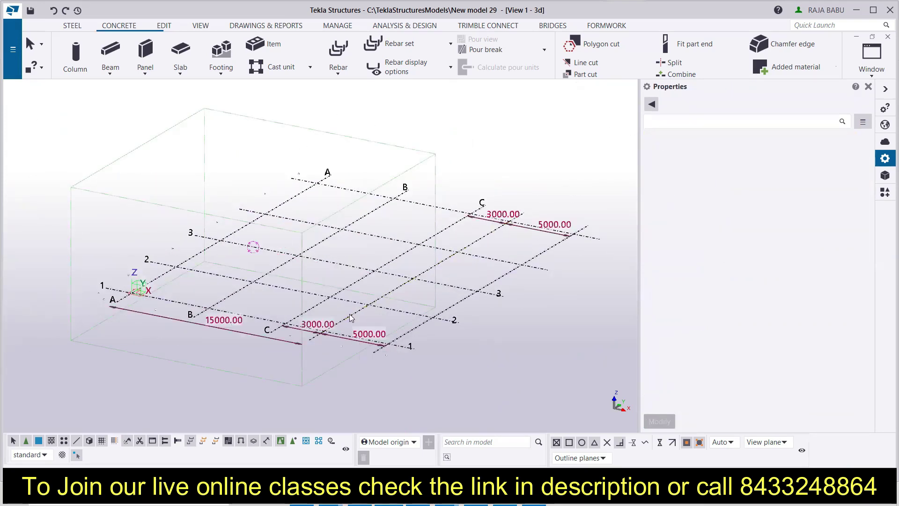
left_click(281, 286)
left_click(289, 222)
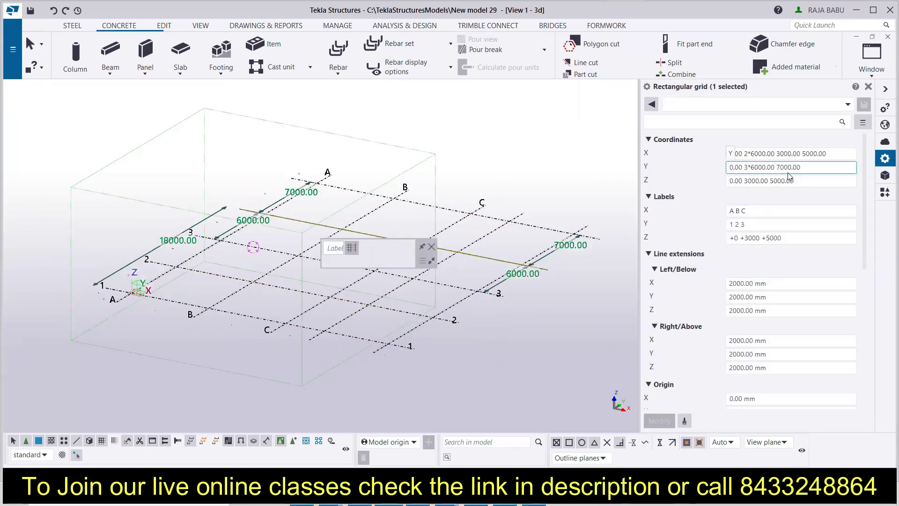
left_click(748, 153)
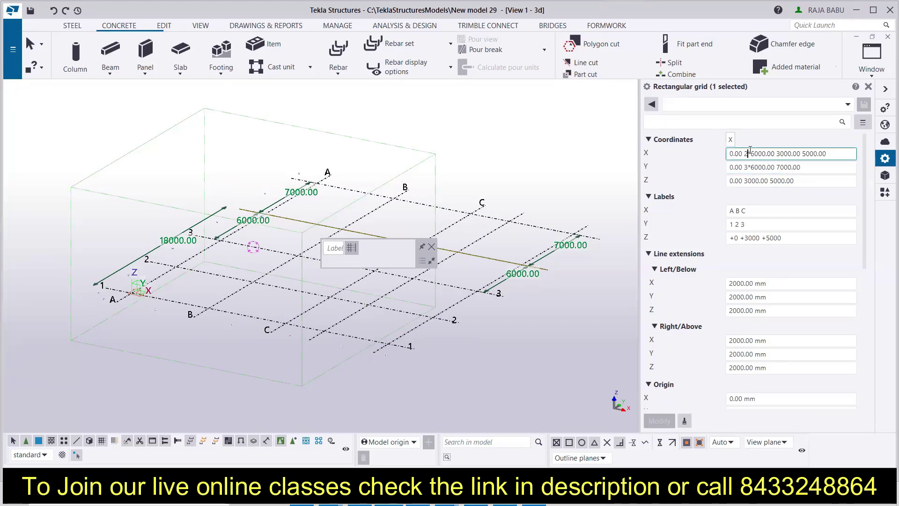
key("BackSpace")
type("7")
left_click(660, 420)
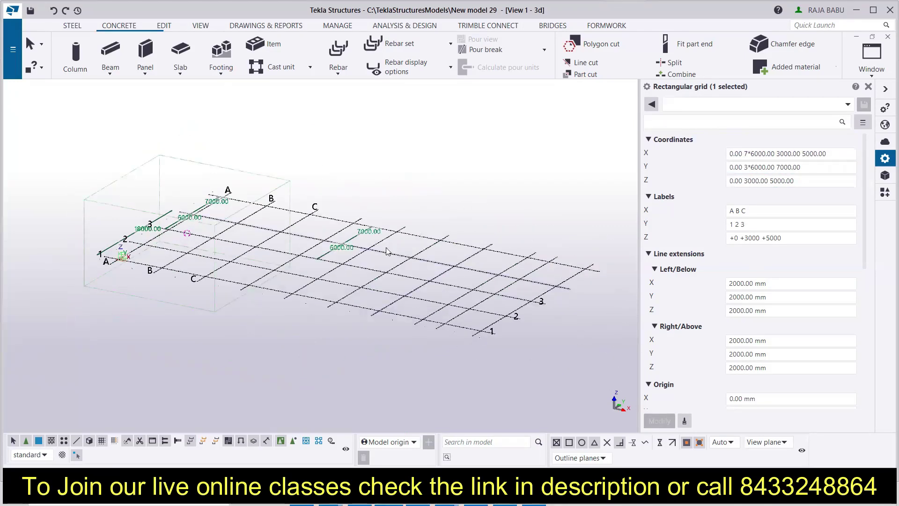
left_click(748, 153)
key("BackSpace")
type("2")
Extend the grid labels with D and E in the X direction and 4 and 5 in the Y direction
left_click(749, 211)
type("D E")
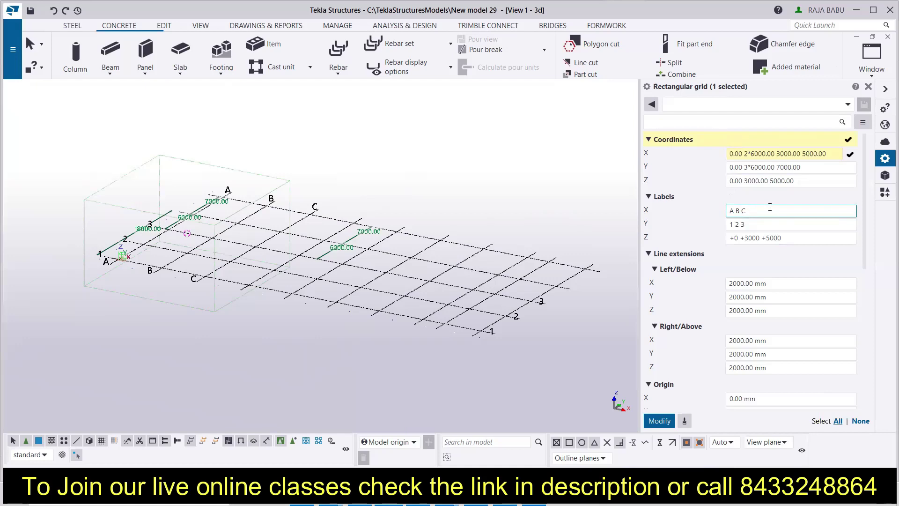
left_click(655, 421)
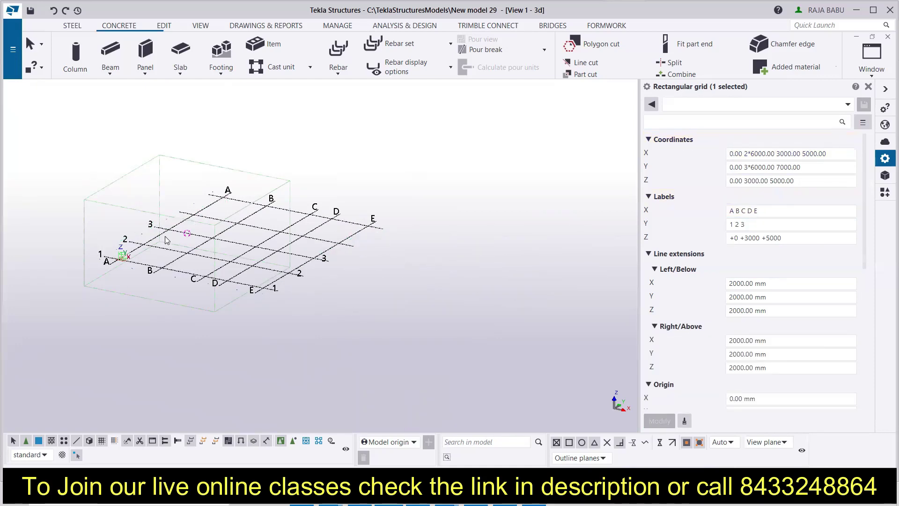
left_click(769, 225)
type("4 5")
left_click(659, 420)
Set the grid's left/below line extensions to 10000 mm in X and 0 mm in Y
scroll(693, 242, "down", 1)
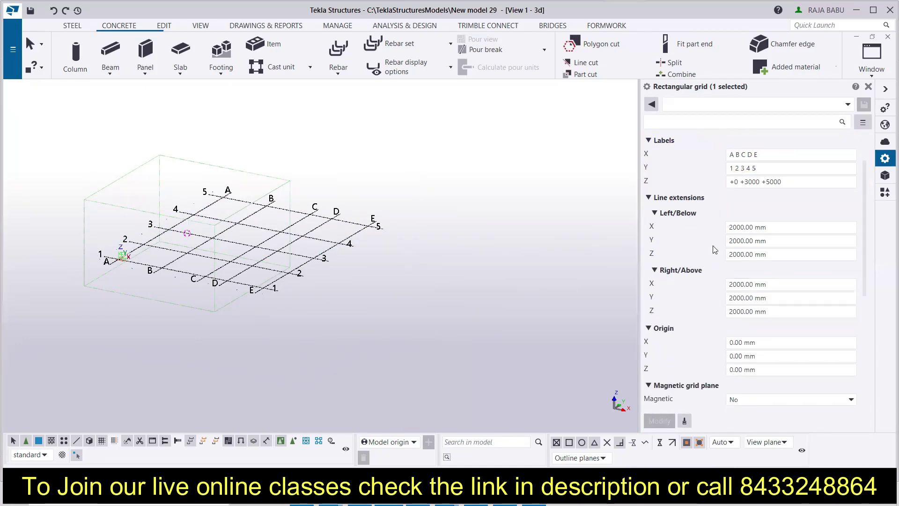
left_click(762, 230)
type("10000")
key("Tab")
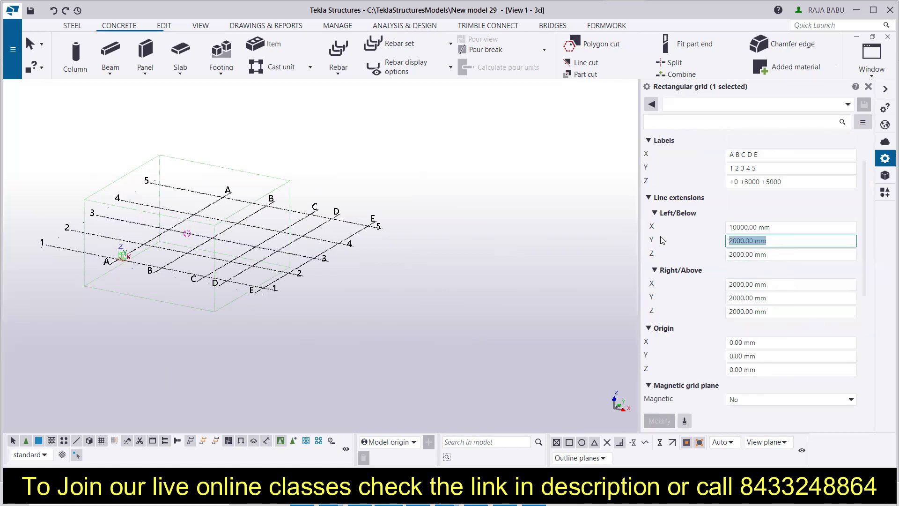
type("0")
key("Tab")
key("Tab")
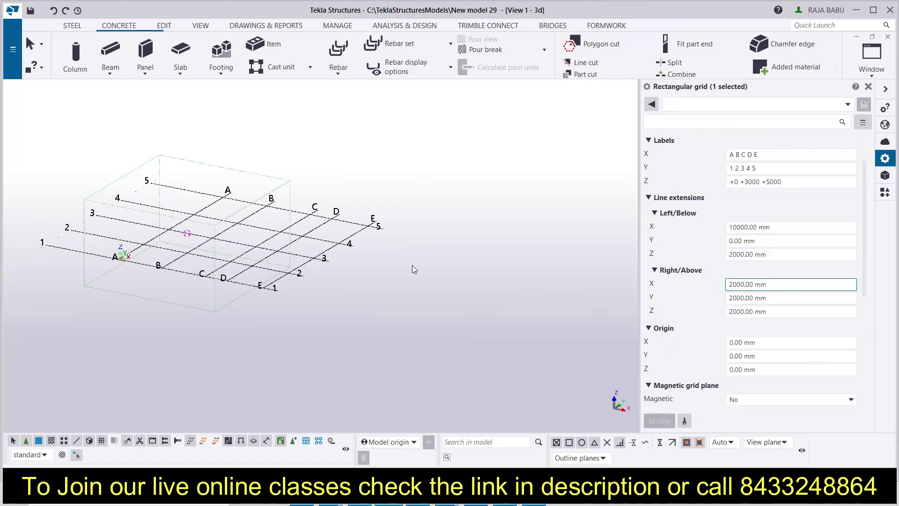
Set the grid's right/above line extension in X to 7000 mm
key("ctrl+a")
type("7000")
key("Return")
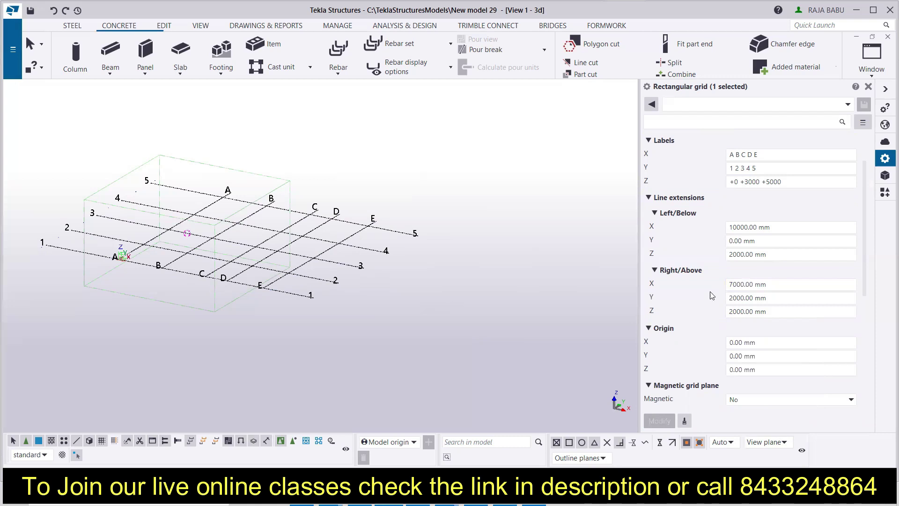
Set the grid's right/above line extensions in X and Y to 0 mm
key("ctrl+a")
type("0")
key("Return")
key("Tab")
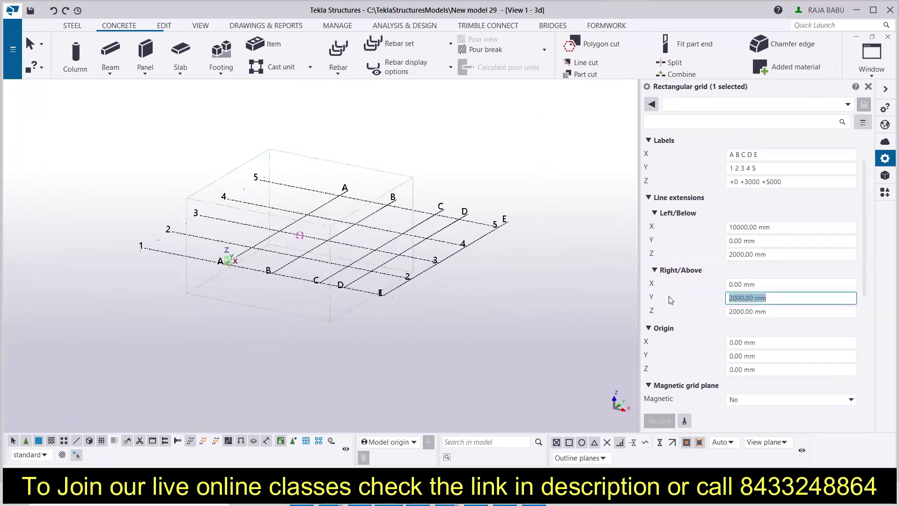
type("0")
key("Return")
Restore the grid's left/below and right/above line extensions in X and Y to 2000 mm
double_click(775, 239)
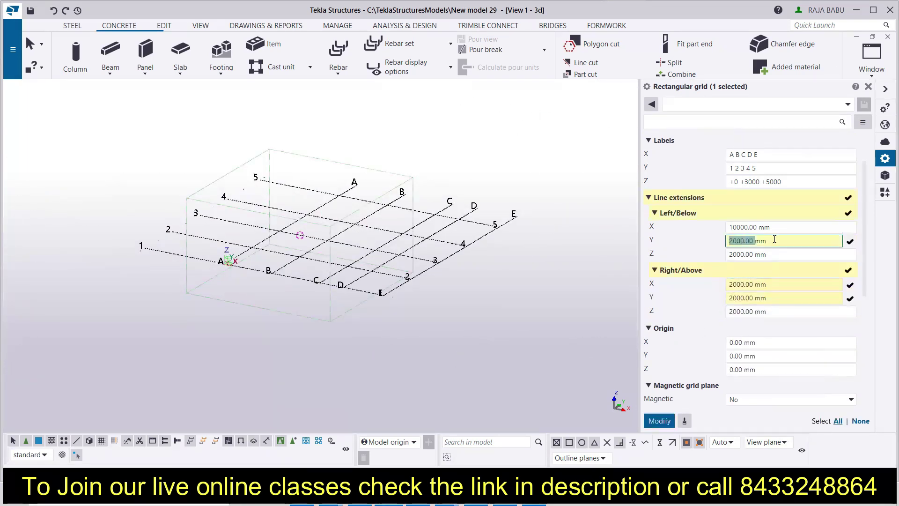
key("Return")
left_click(236, 242)
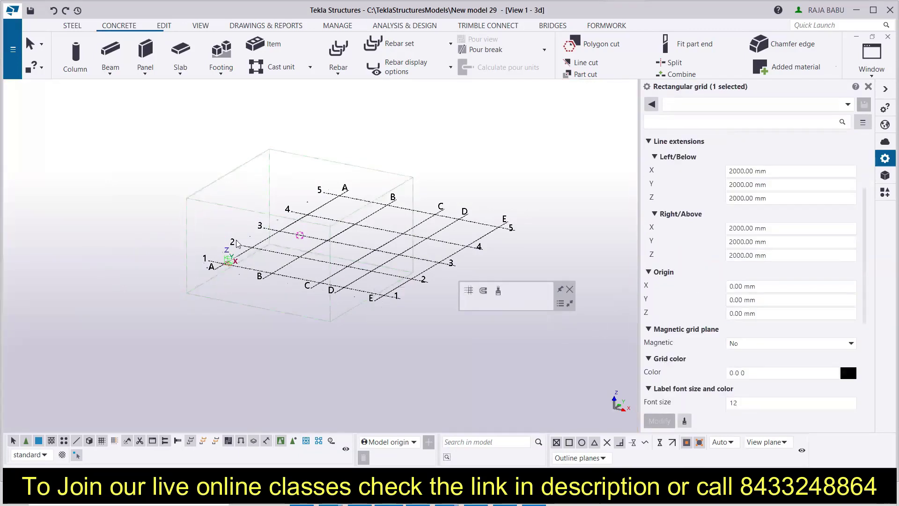
Move the grid's origin to 10000 mm in both X and Y
scroll(237, 243, "down", 2)
double_click(775, 286)
type("10000")
key("Return")
scroll(201, 268, "up", 4)
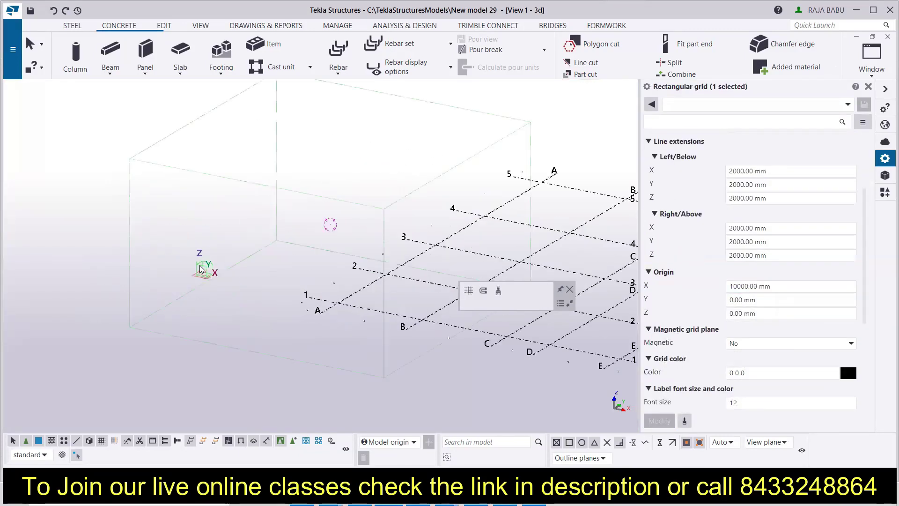
scroll(201, 268, "down", 4)
double_click(750, 300)
type("10000")
key("Return")
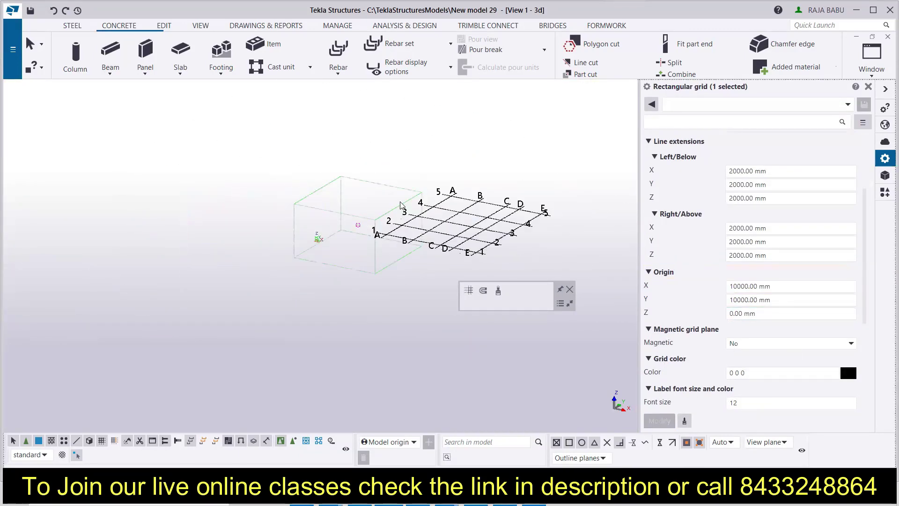
Make the grid planes magnetic and change the grid colour to red (220 27 27)
scroll(749, 281, "down", 2)
left_click(792, 259)
left_click(751, 286)
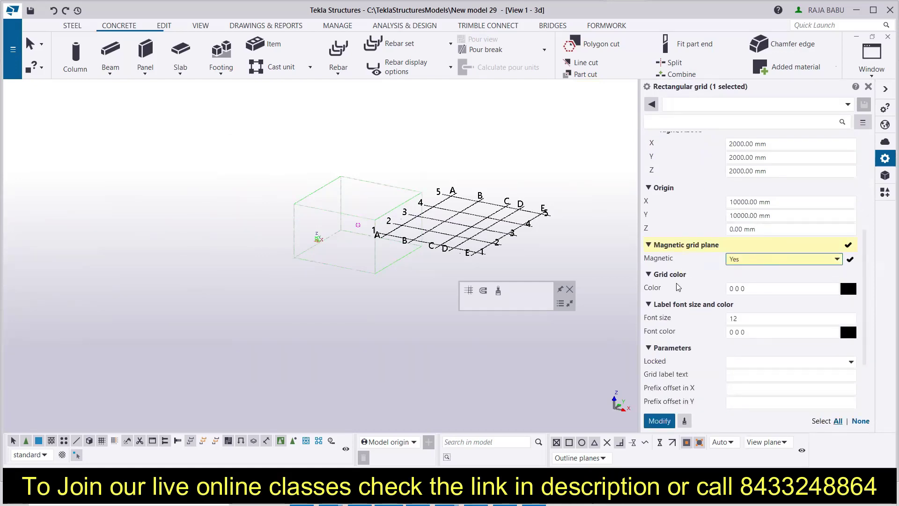
left_click(848, 289)
left_click(837, 307)
Change the font colour of the grid labels to green (45 239 15)
scroll(796, 290, "down", 2)
left_click(848, 276)
left_click(749, 320)
left_click(795, 281)
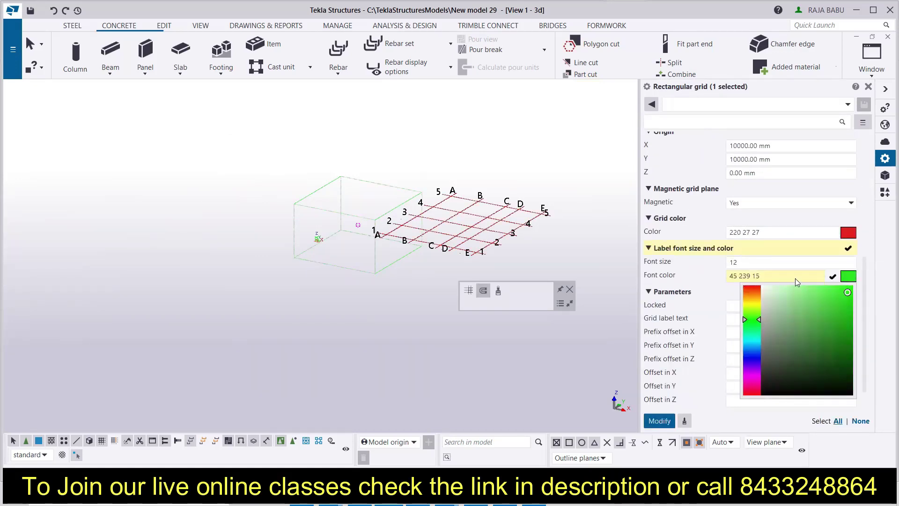
scroll(390, 238, "up", 5)
scroll(389, 242, "down", 5)
scroll(787, 281, "down", 1)
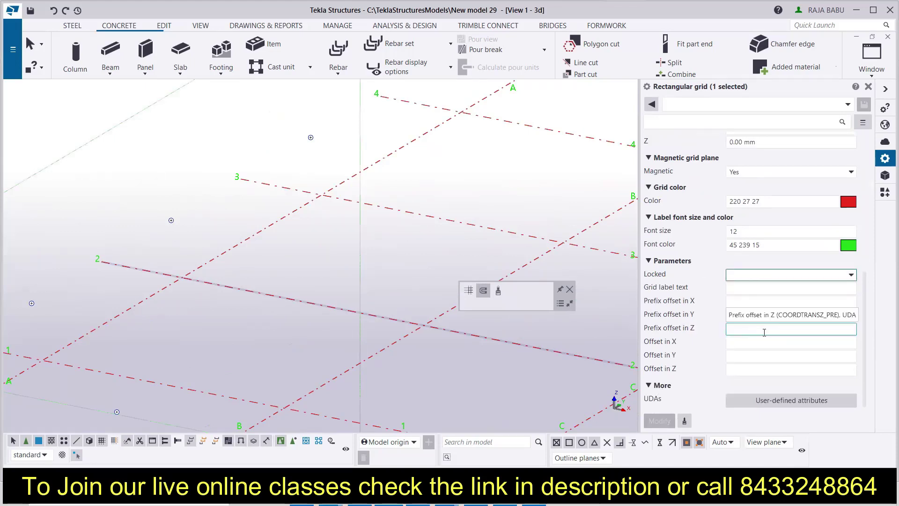
left_click(405, 256)
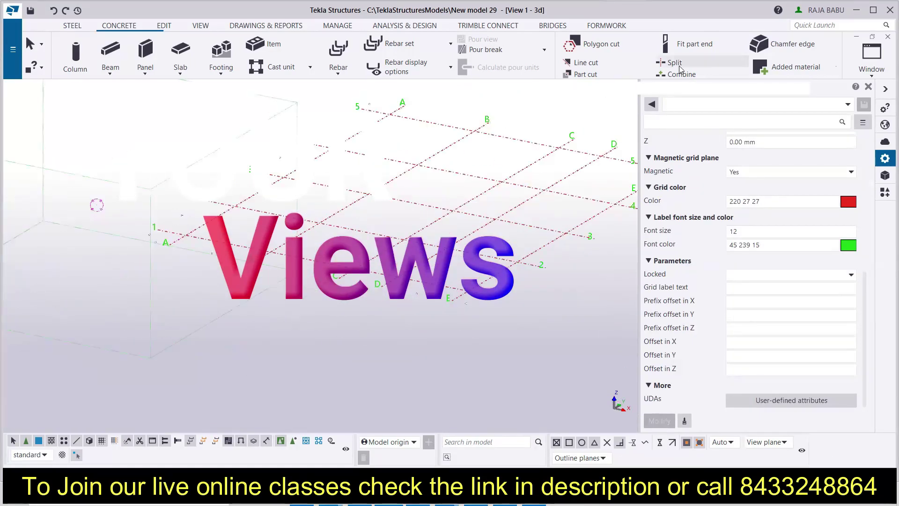
scroll(148, 218, "up", 3)
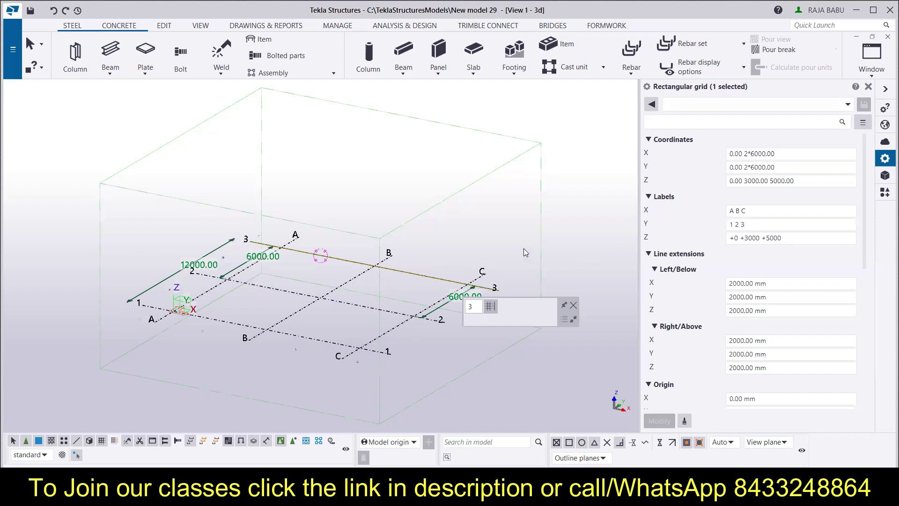
Check the list of named and visible views, and close it without changes
left_click(866, 77)
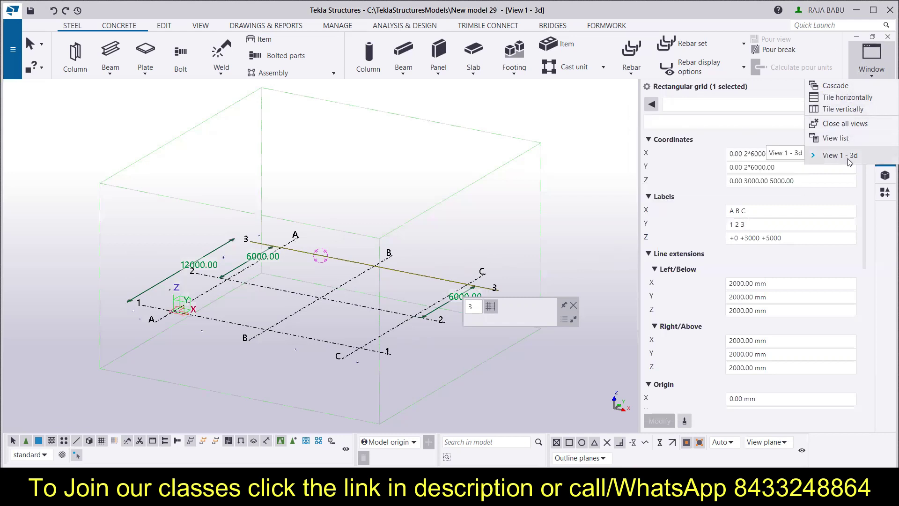
left_click(836, 138)
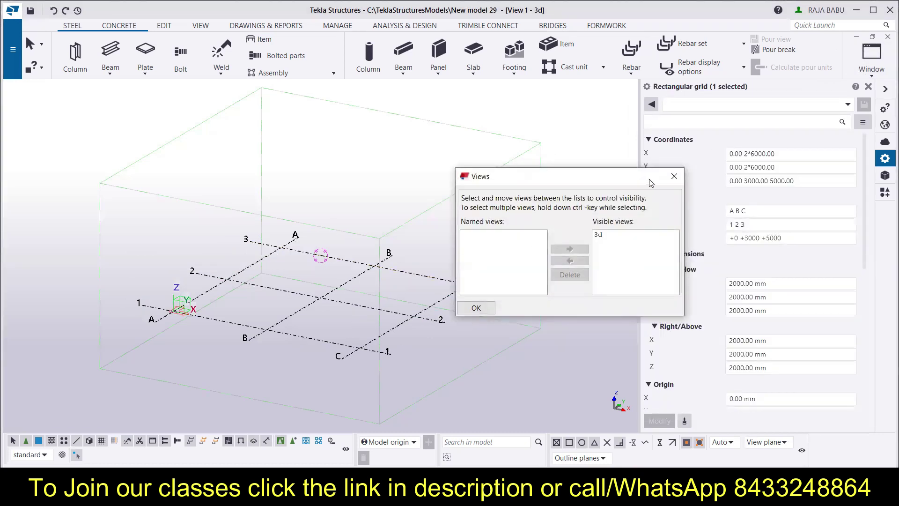
left_click(674, 176)
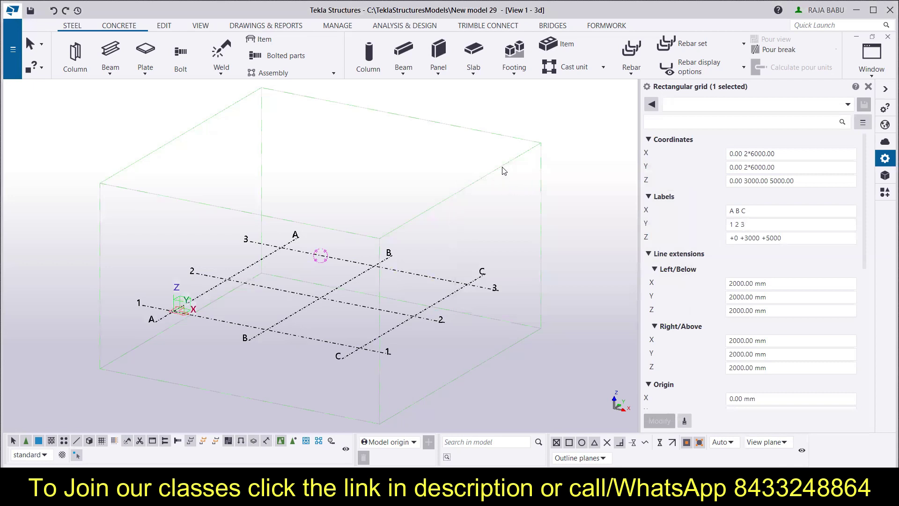
Place 400*400 concrete columns at grid intersections B-2, C-3, B-3 and C-2
left_click(119, 26)
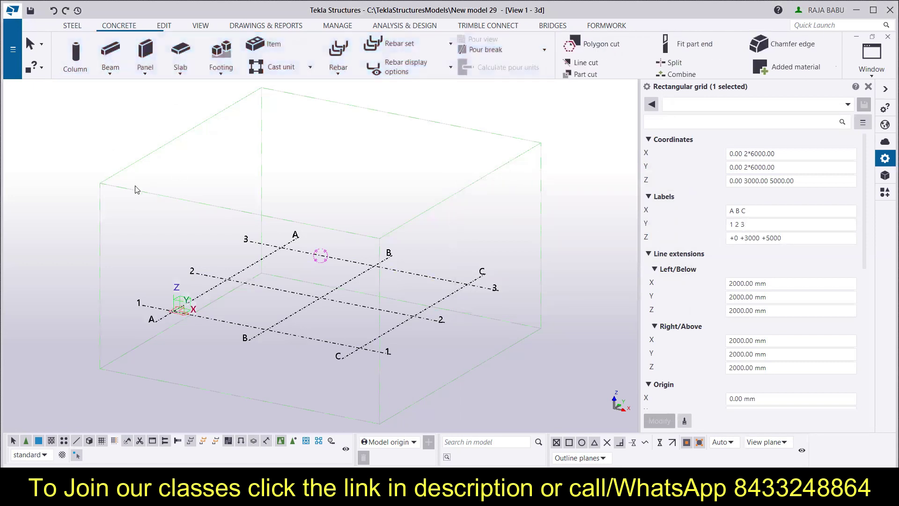
left_click(79, 68)
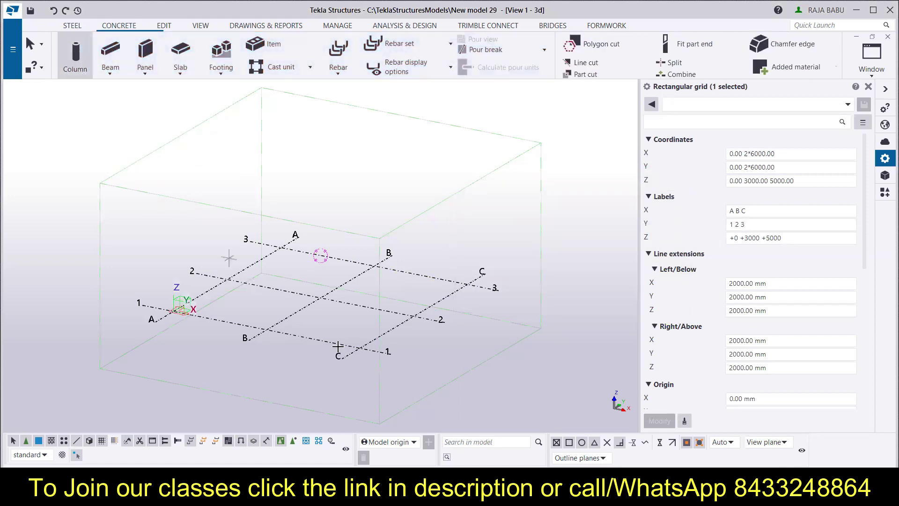
left_click(320, 298)
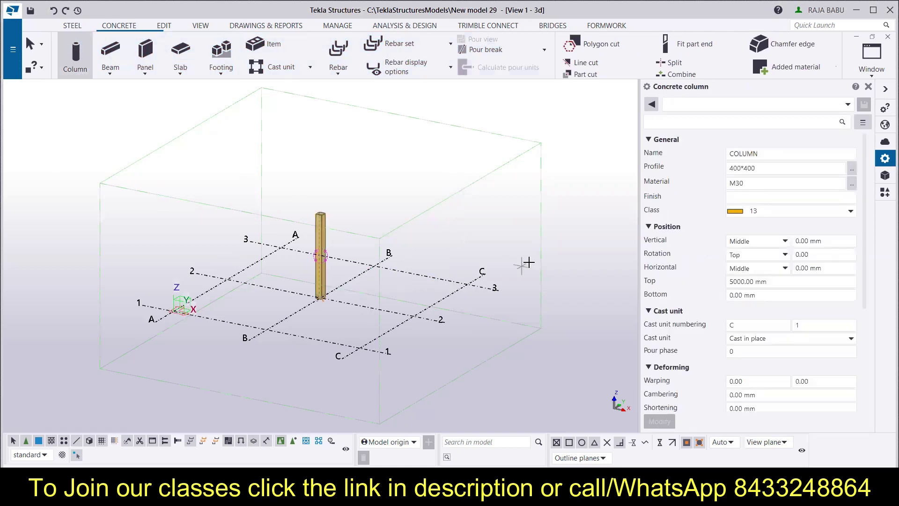
left_click(472, 281)
left_click(375, 266)
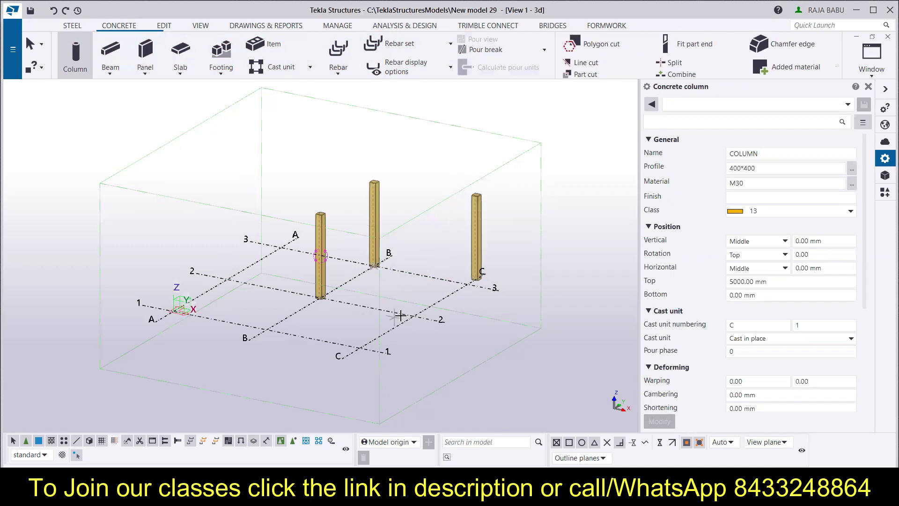
left_click(414, 315)
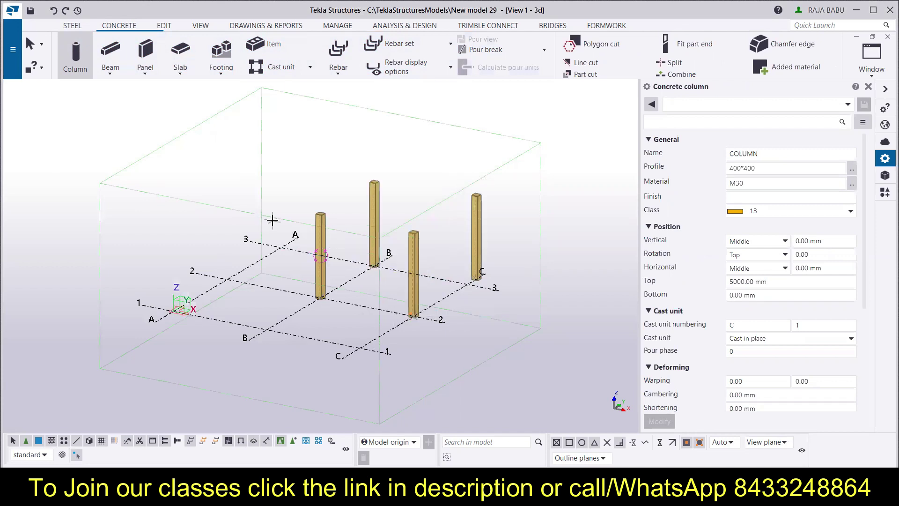
Try placing 800*400 concrete beams between the column tops along grid lines 2 and 3, and undo both beams
left_click(107, 56)
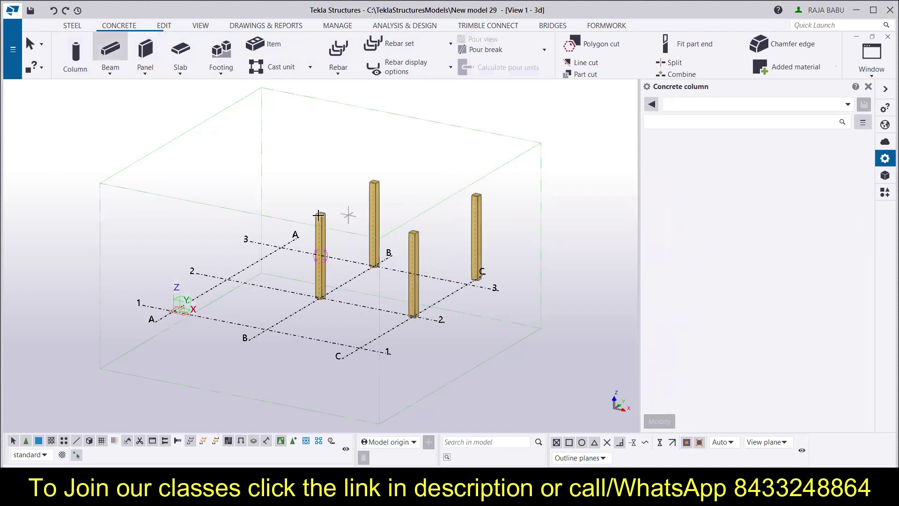
scroll(328, 206, "up", 2)
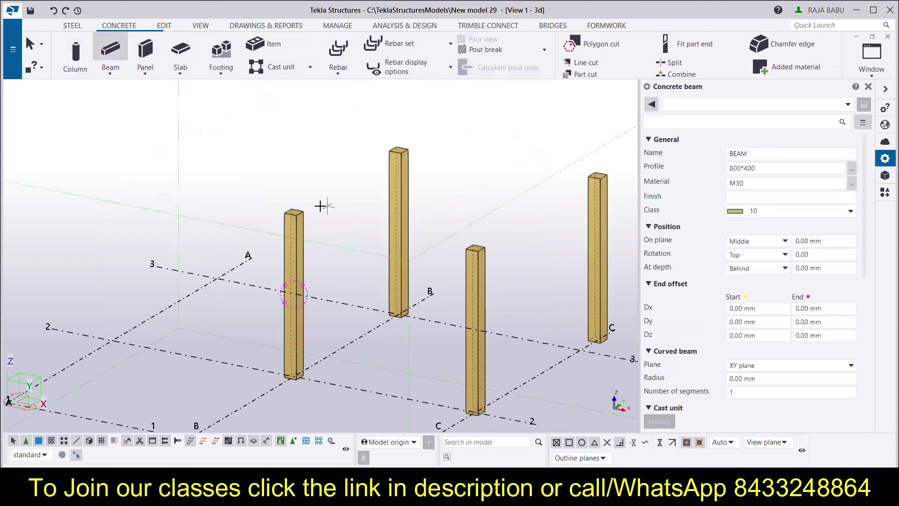
left_click(297, 216)
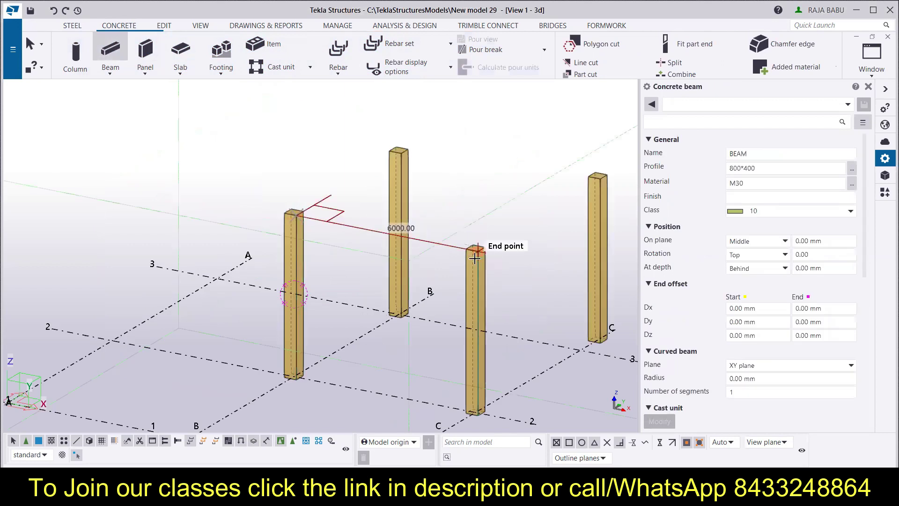
left_click(475, 247)
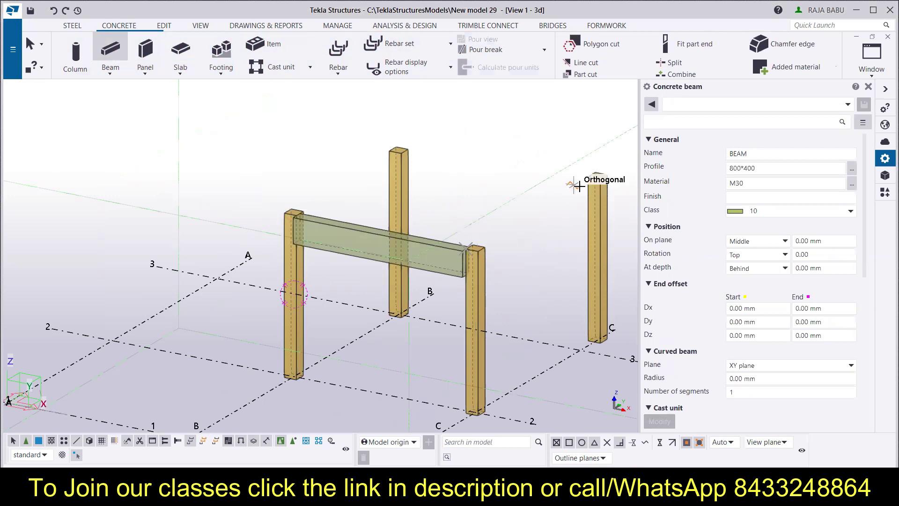
left_click(588, 176)
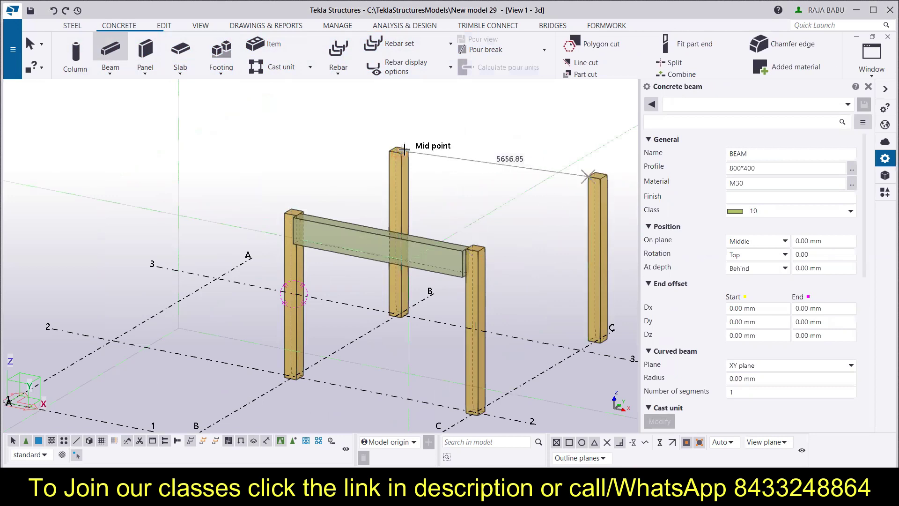
left_click(404, 149)
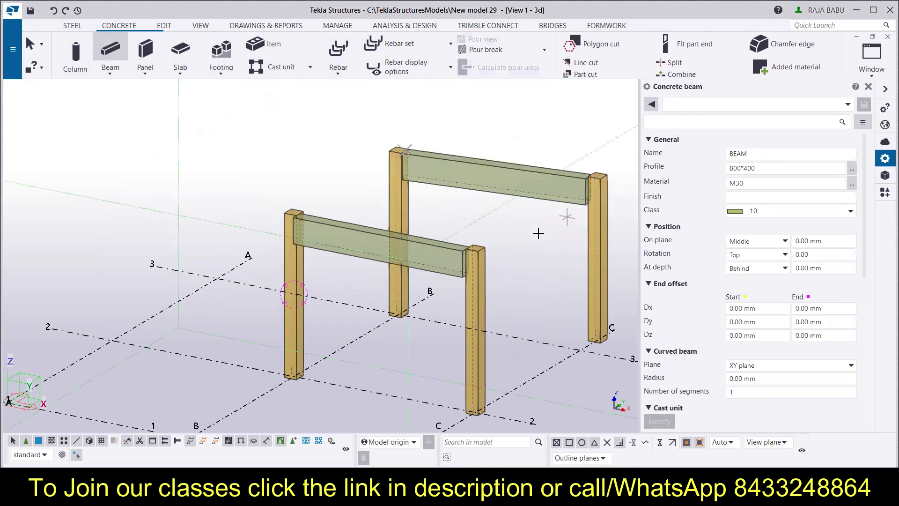
key("ctrl+z")
key("ctrl+z")
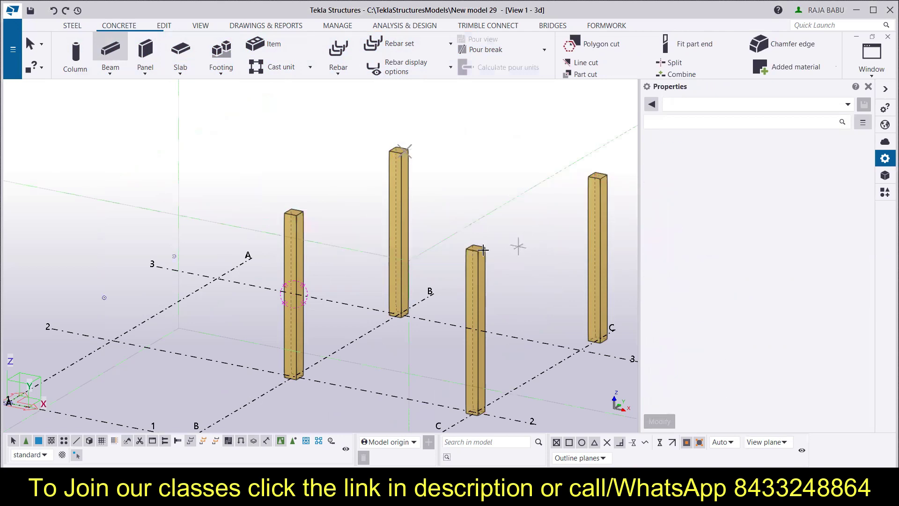
Place a concrete beam along grid line 3 between the facing top-edge midpoints of columns B-3 and C-3
left_click(412, 215)
middle_click_drag(411, 215, 292, 242)
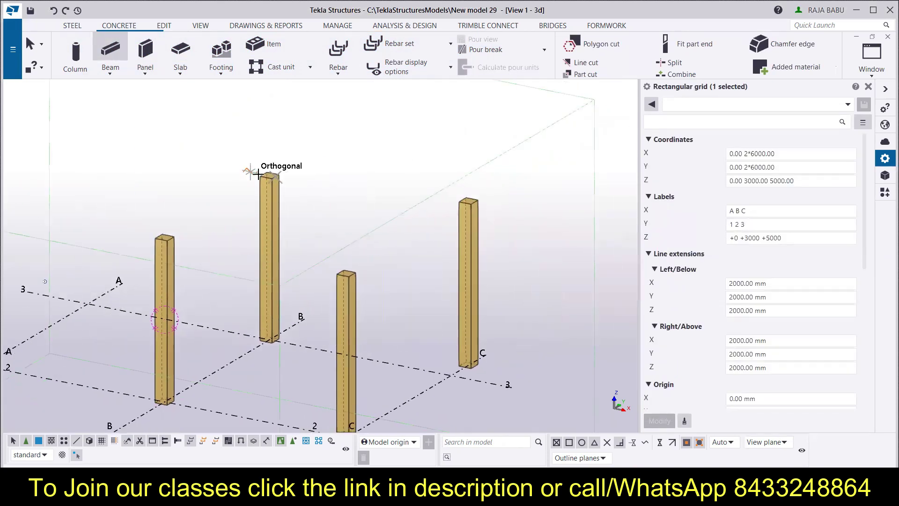
scroll(264, 178, "up", 5)
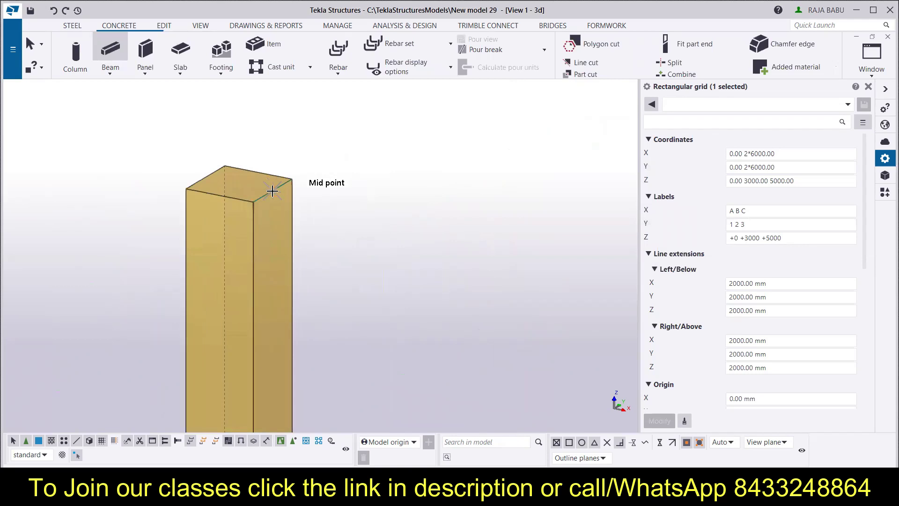
left_click(273, 191)
scroll(274, 190, "down", 5)
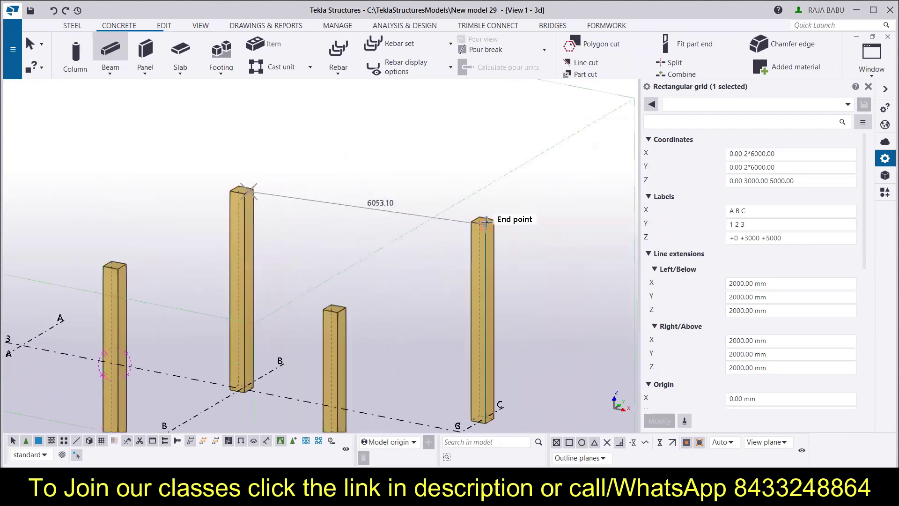
scroll(482, 220, "up", 4)
scroll(483, 219, "up", 3)
left_click(446, 214)
scroll(446, 214, "down", 6)
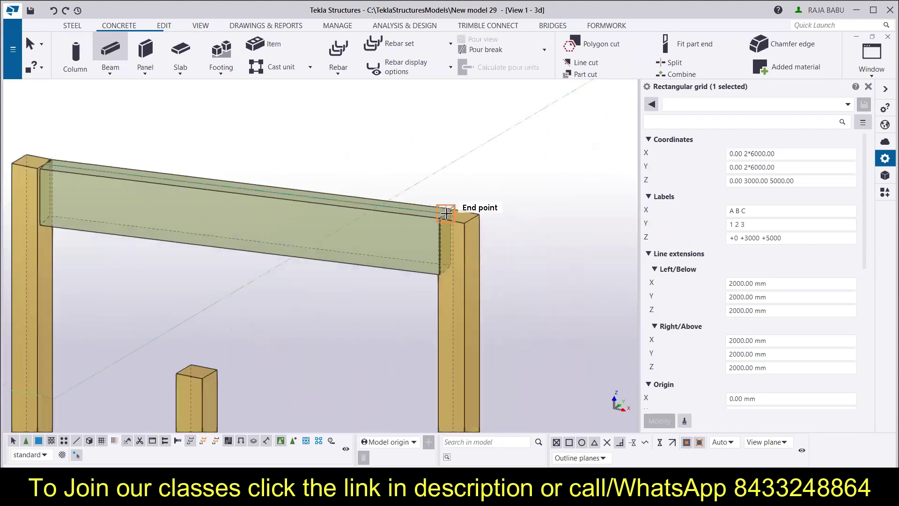
Place a concrete beam along grid line B from the top of column B-2 to the top of column B-3
scroll(229, 237, "up", 4)
scroll(230, 237, "up", 3)
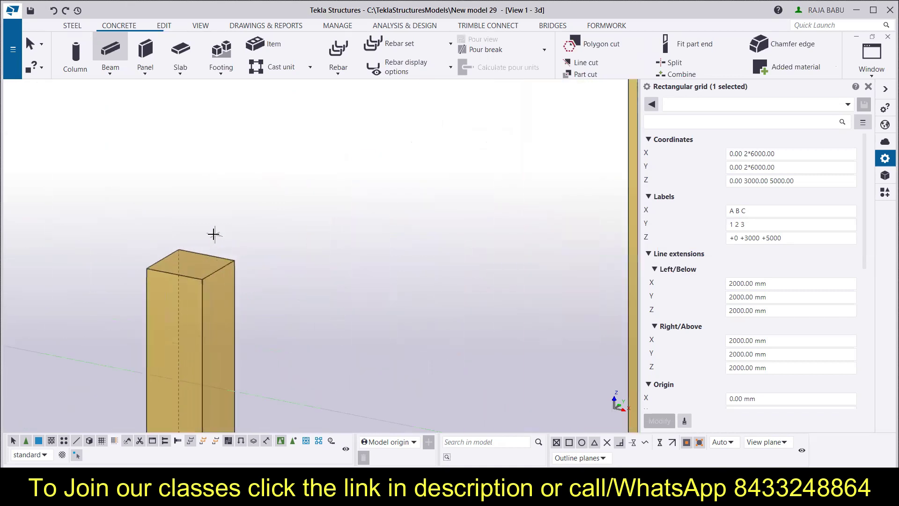
scroll(202, 253, "down", 4)
left_click(203, 253)
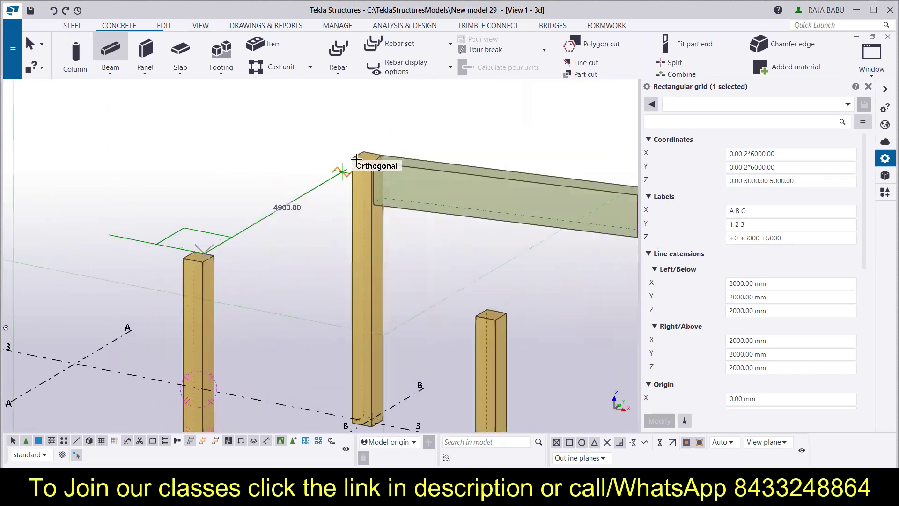
left_click(361, 162)
scroll(328, 178, "down", 5)
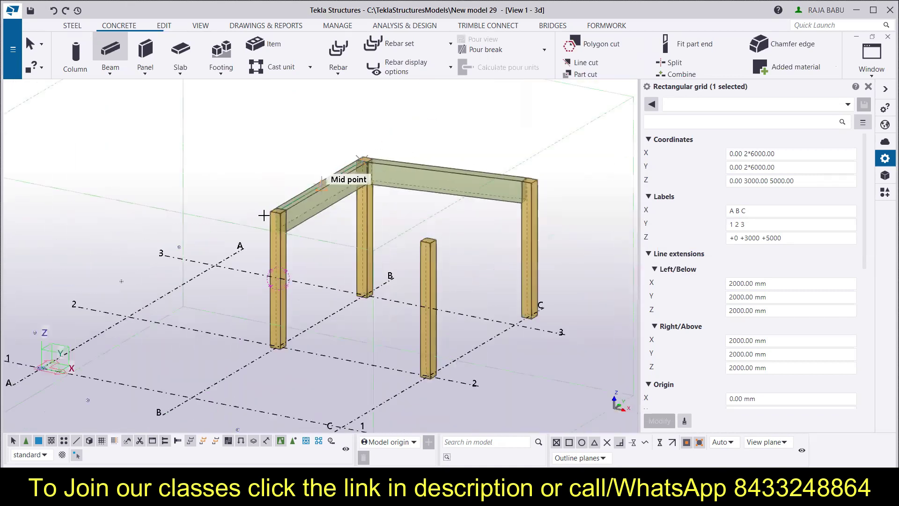
Place a concrete beam along grid line 2 between the facing top-edge midpoints of columns B-2 and C-2
scroll(322, 196, "up", 5)
scroll(237, 212, "up", 2)
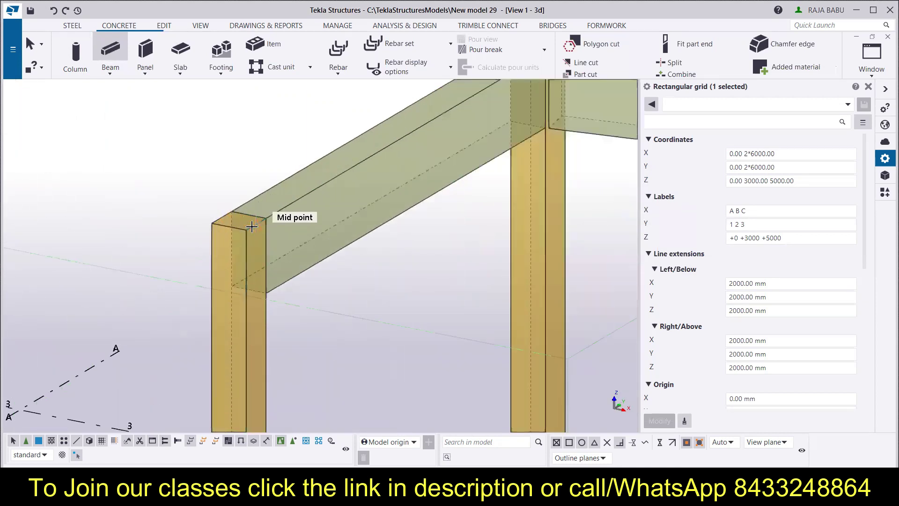
scroll(252, 227, "down", 3)
left_click(252, 227)
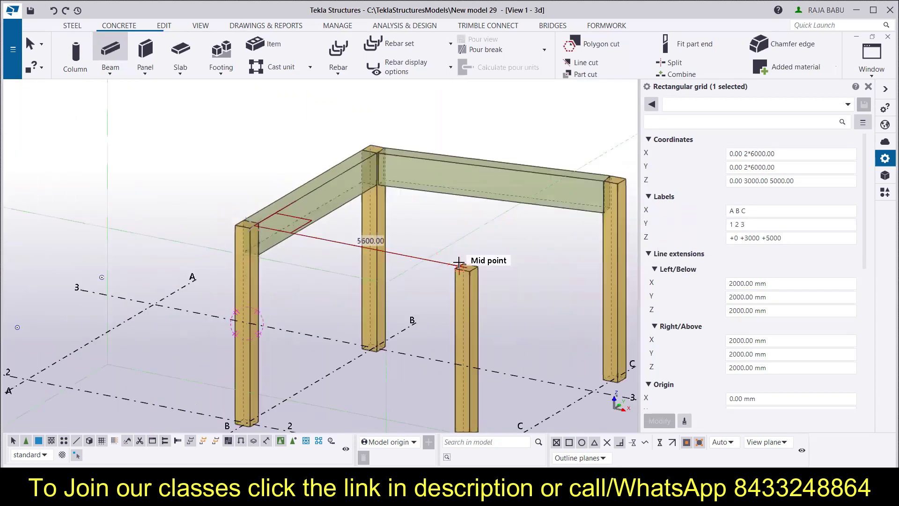
left_click(459, 265)
scroll(412, 244, "down", 4)
Close the frame with a concrete beam along grid line C between the tops of columns C-2 and C-3, and end the beam command
scroll(302, 285, "up", 4)
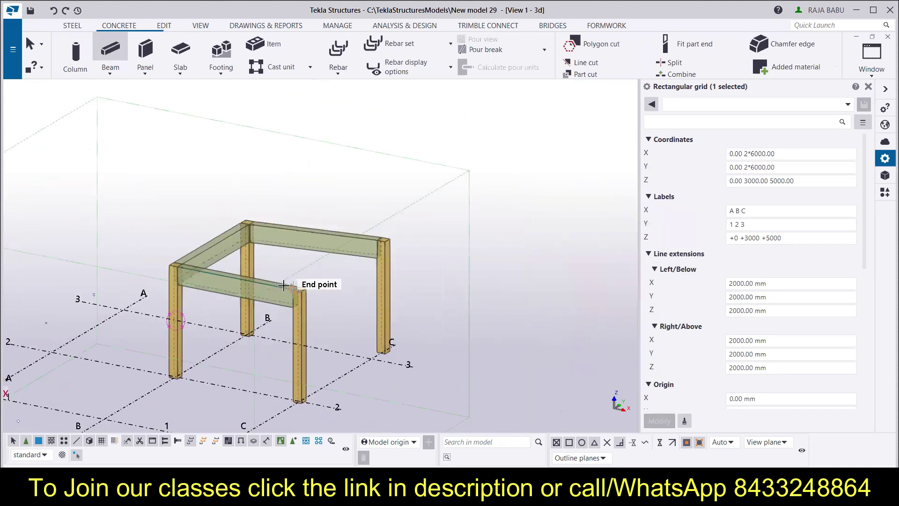
scroll(305, 281, "up", 2)
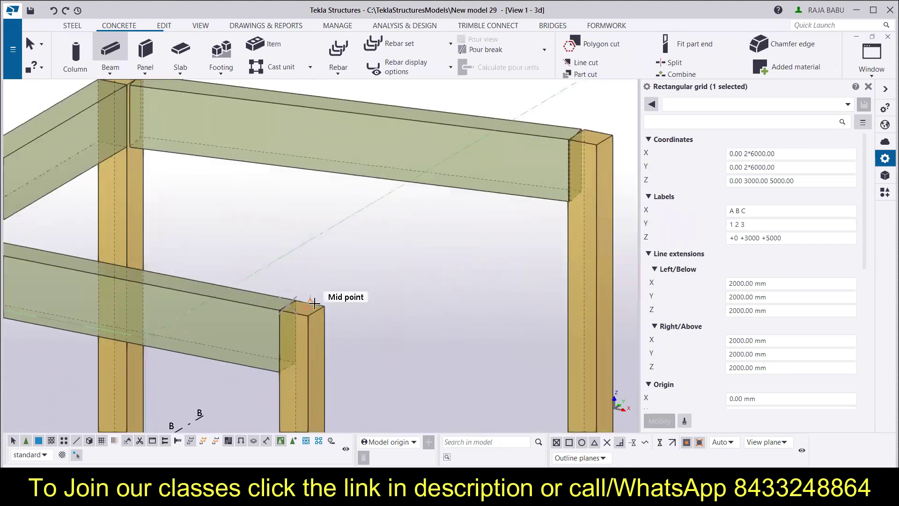
left_click(314, 303)
left_click(585, 146)
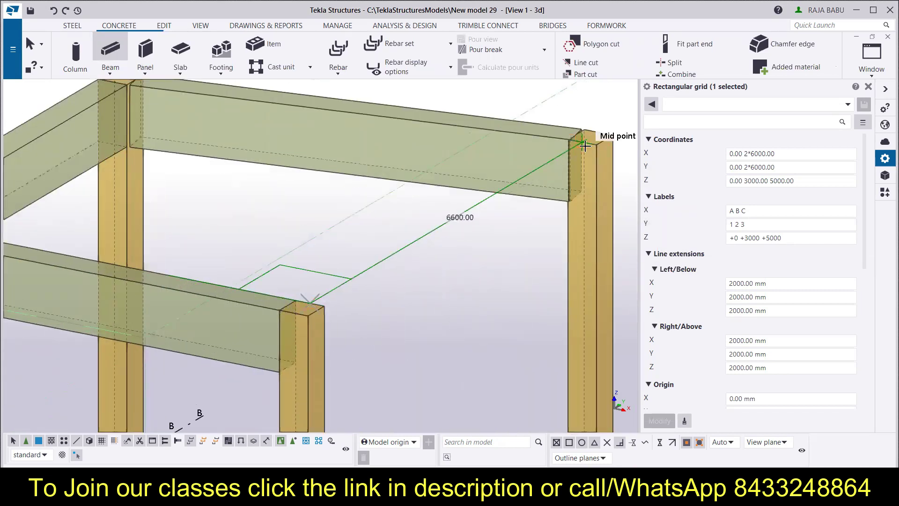
scroll(585, 145, "down", 5)
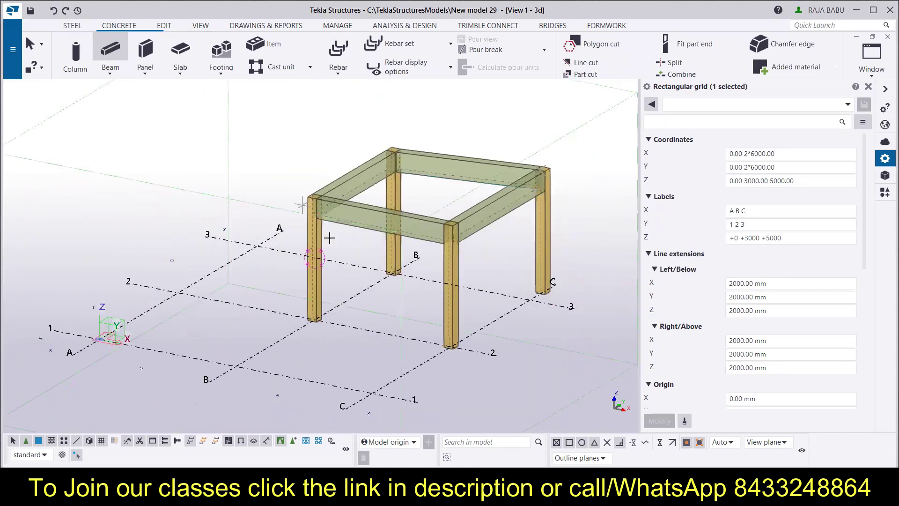
middle_click_drag(330, 238, 217, 230)
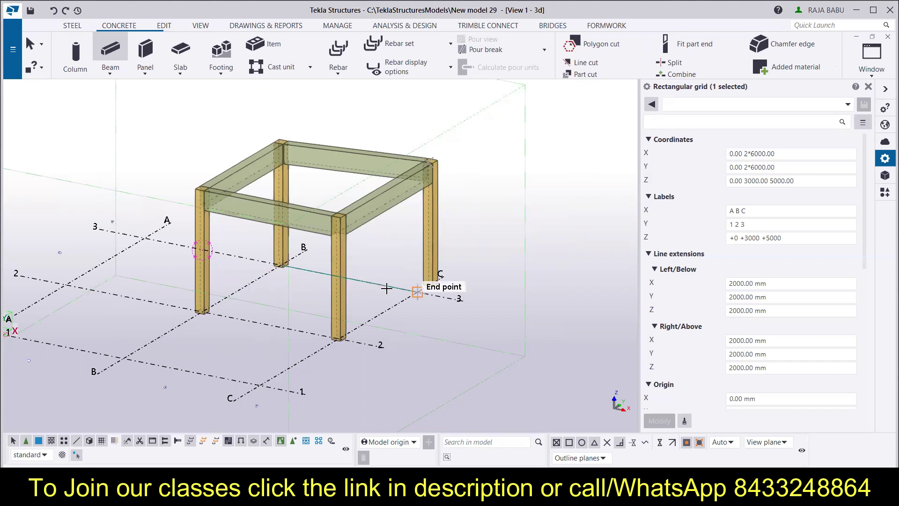
key("Escape")
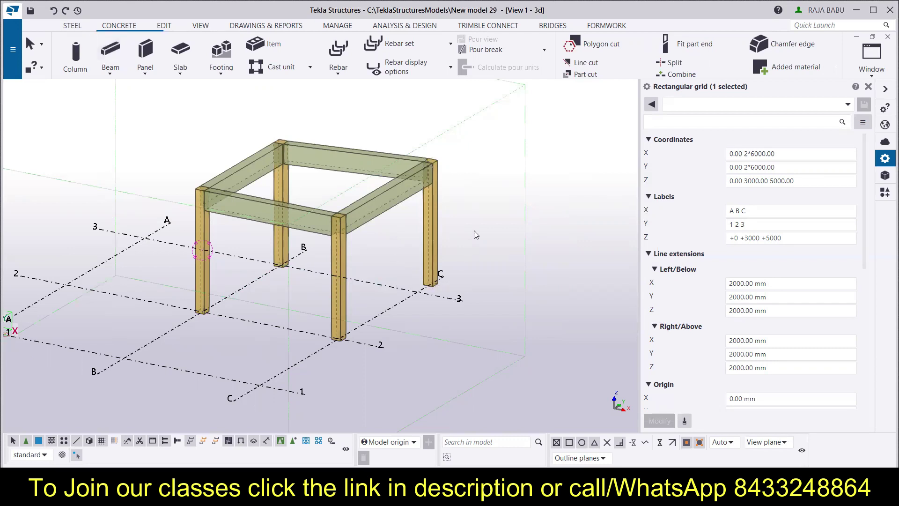
right_click(466, 197)
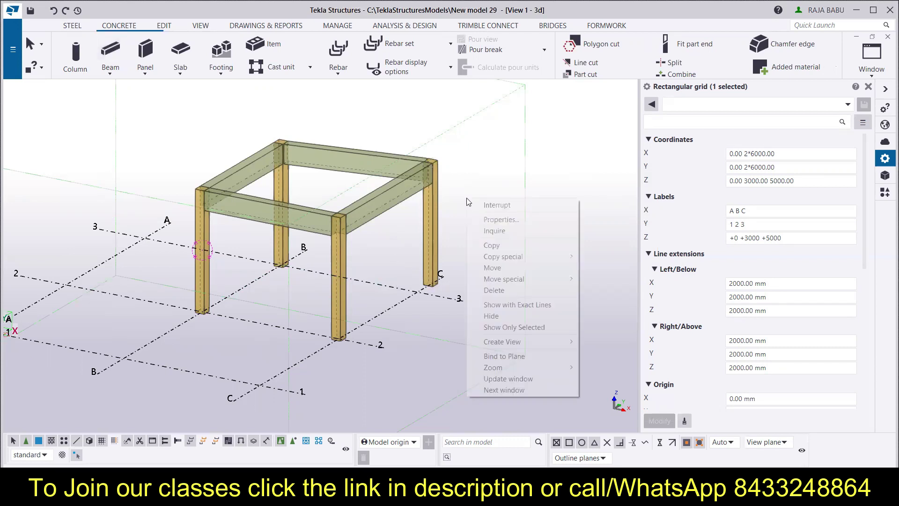
left_click(492, 205)
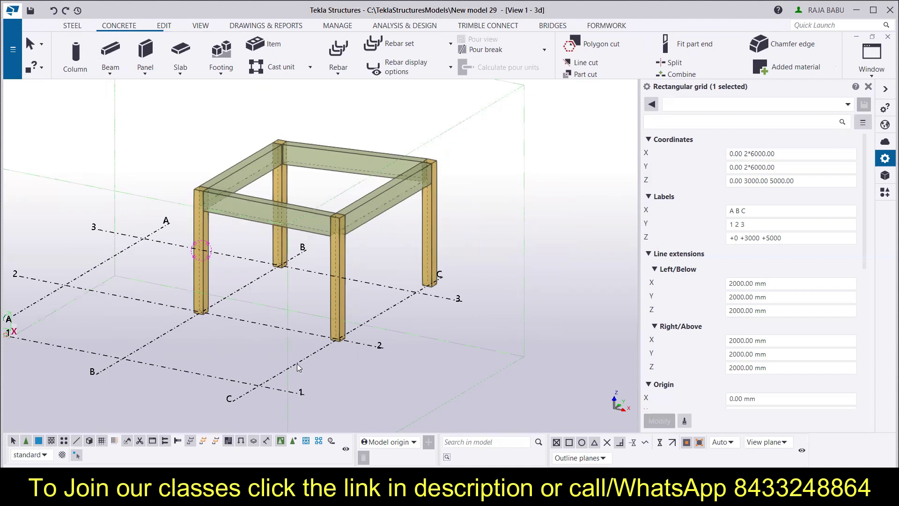
Create all views along the grid lines for the XY, ZY and XZ planes, with prefixes PLAN @ and GRID @
left_click(277, 379)
right_click(276, 376)
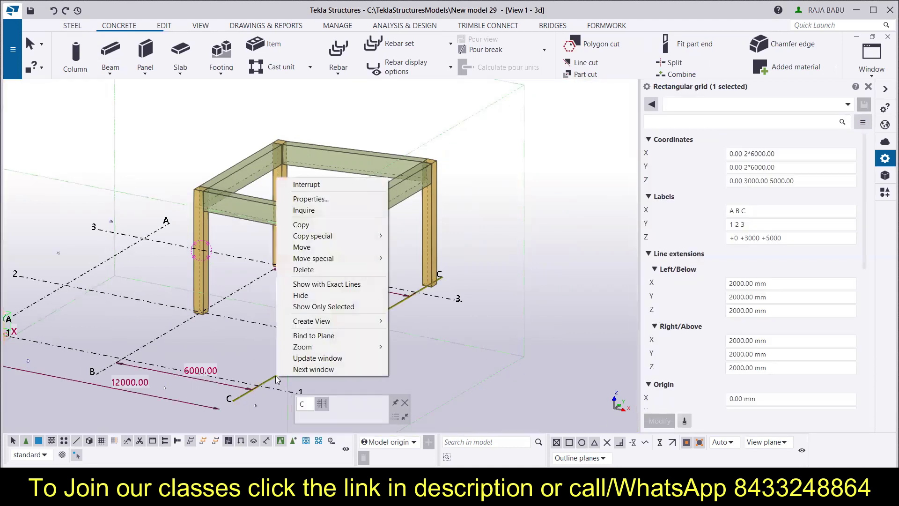
mouse_move(342, 324)
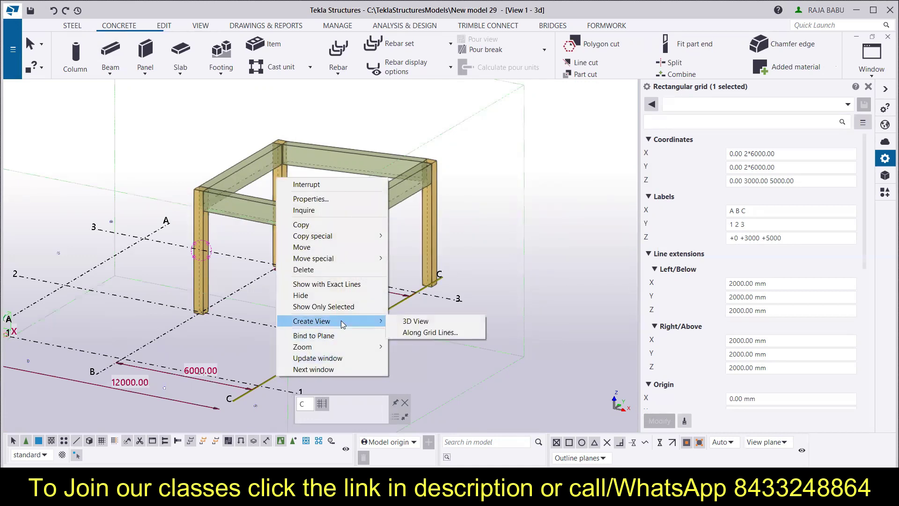
left_click(423, 334)
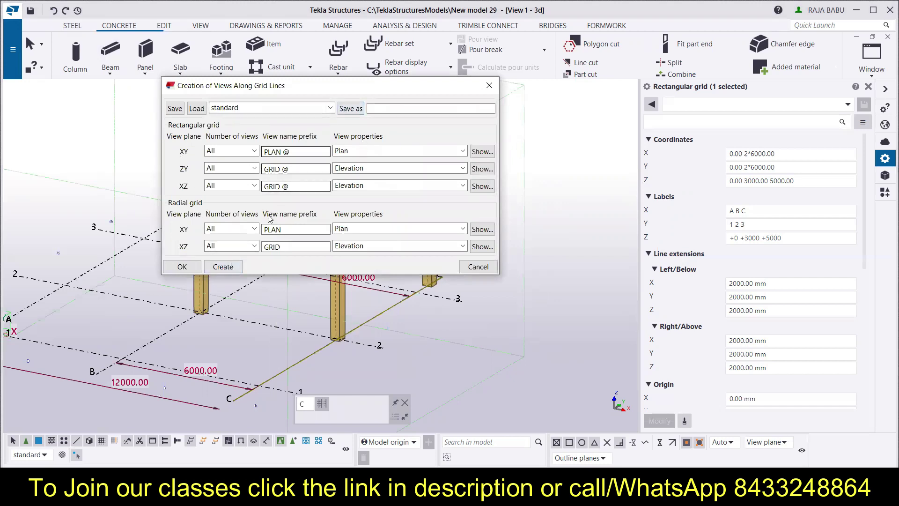
left_click(254, 152)
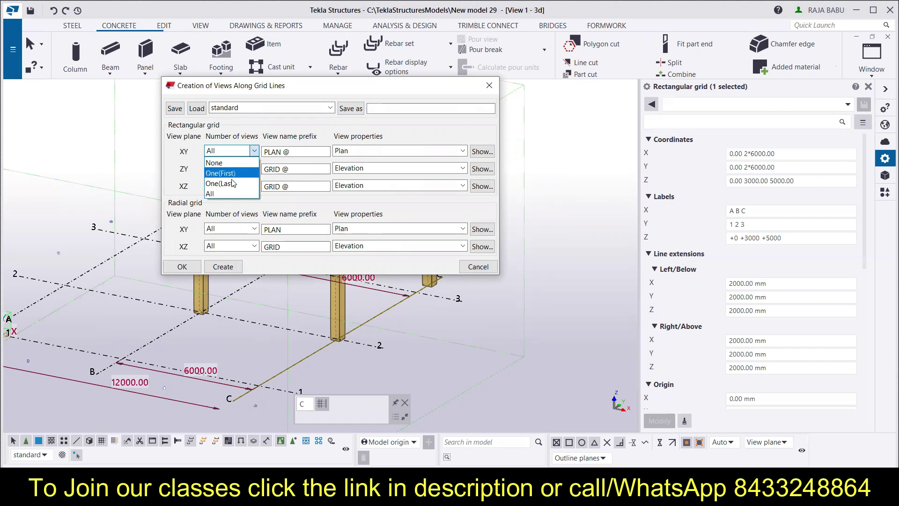
left_click(255, 151)
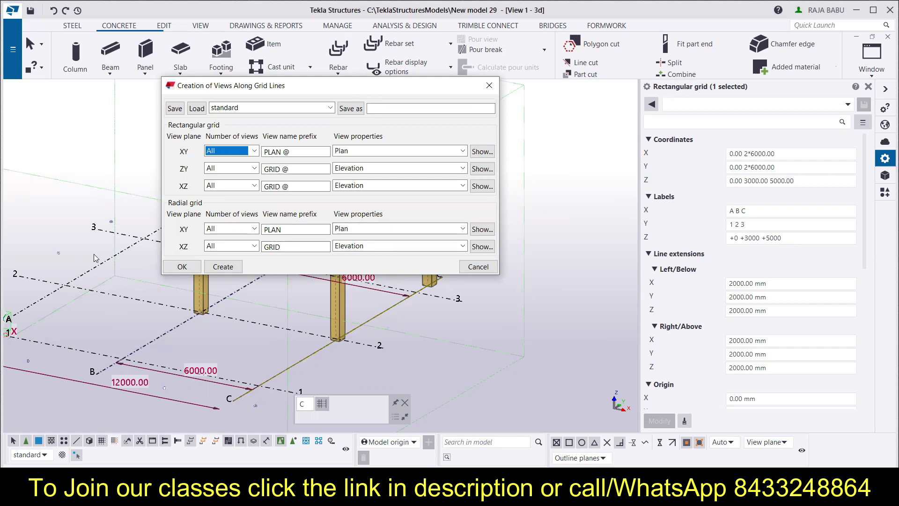
left_click(226, 268)
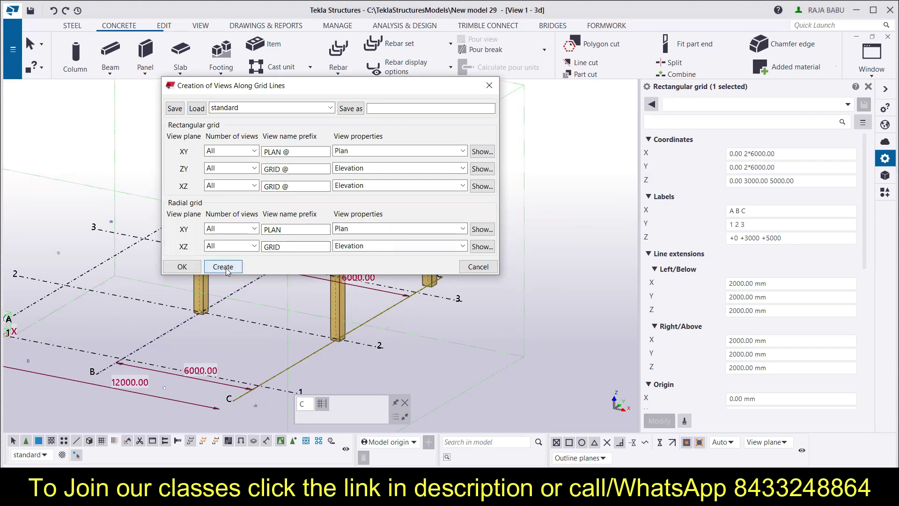
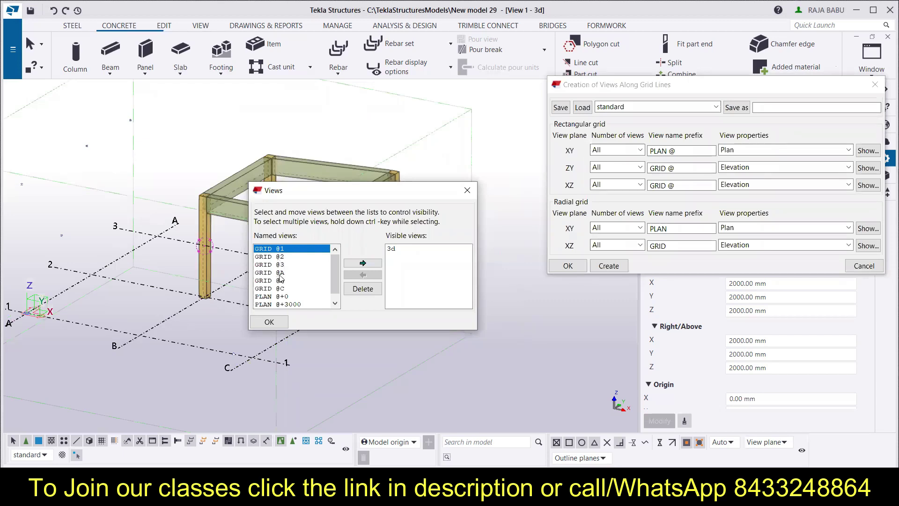
Compare the created view names in the Views list with the rectangular grid's X, Y and Z labels
scroll(272, 306, "down", 1)
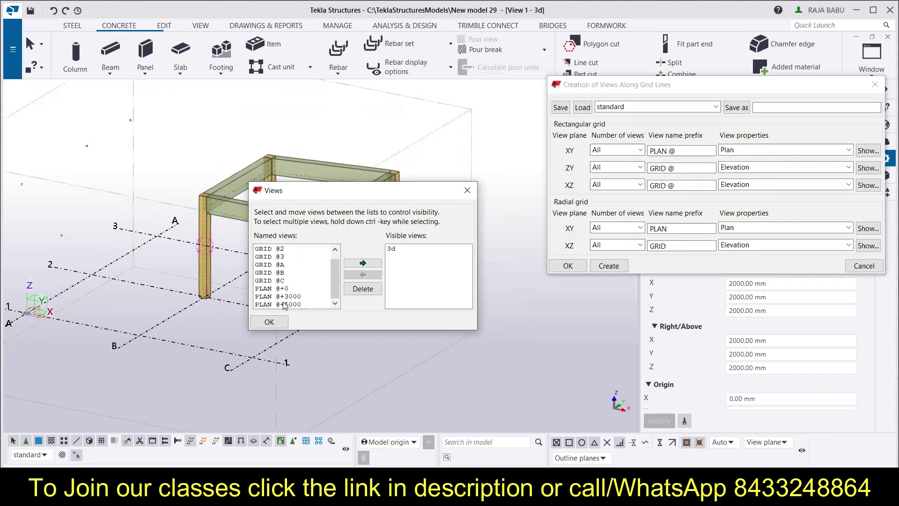
left_click(649, 91)
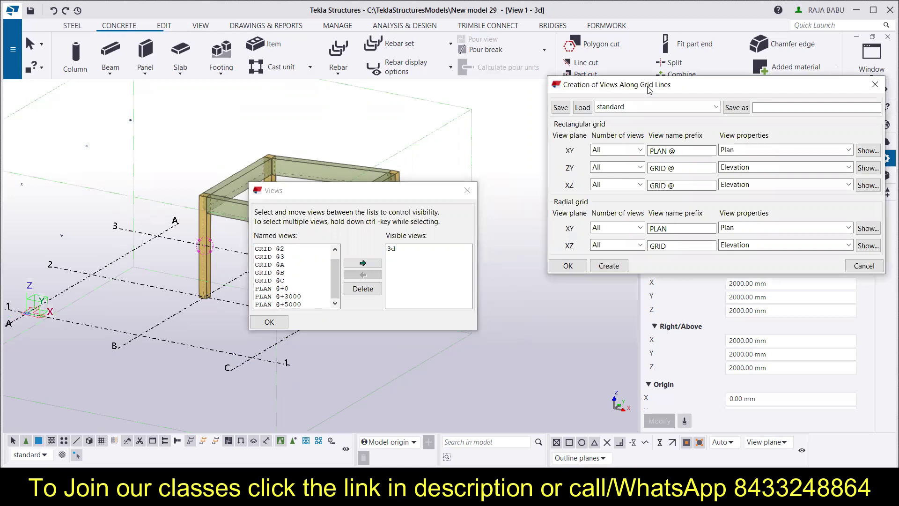
left_click_drag(649, 90, 173, 45)
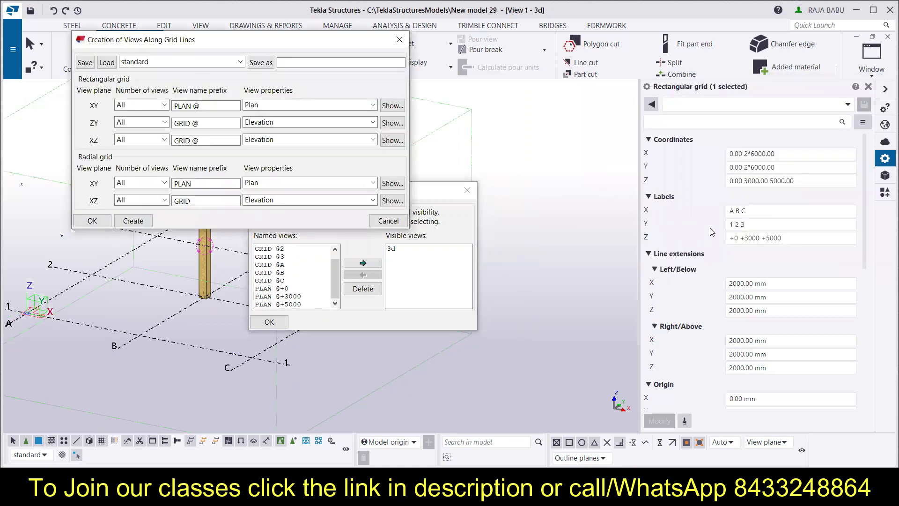
left_click(747, 182)
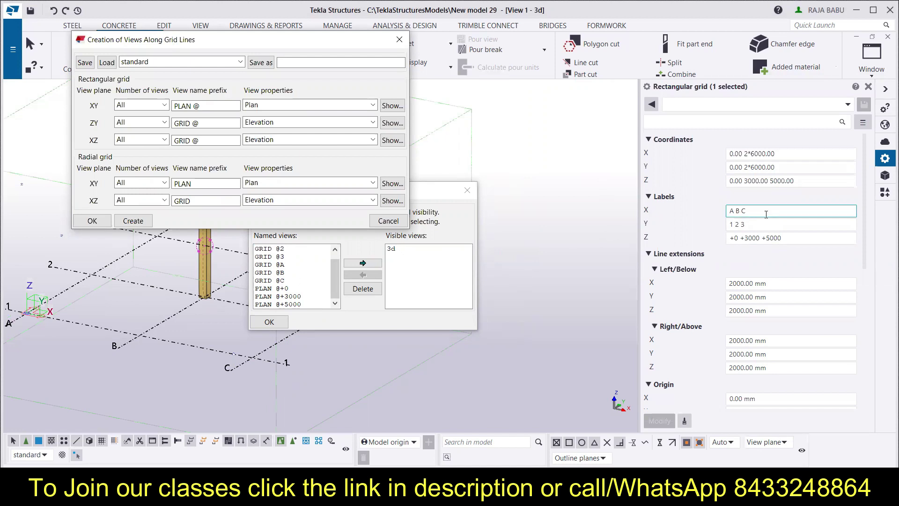
left_click(772, 244)
triple_click(781, 238)
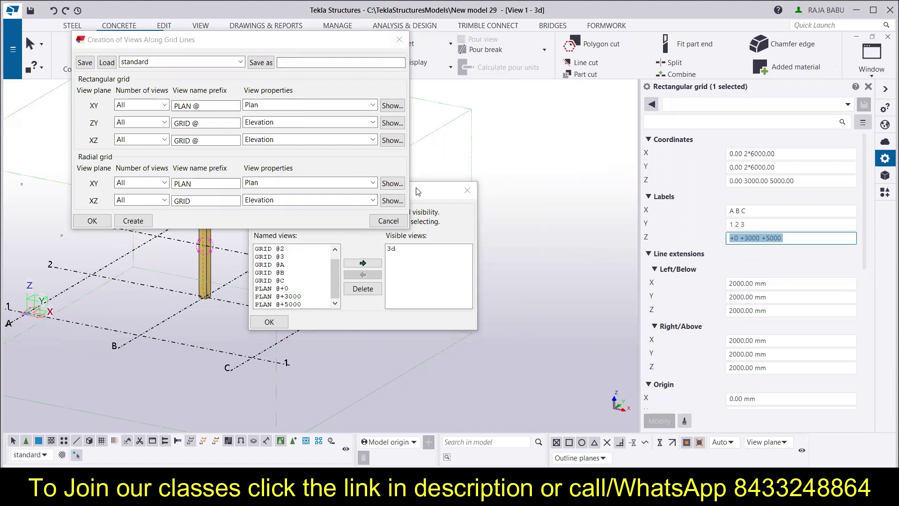
left_click_drag(418, 192, 558, 143)
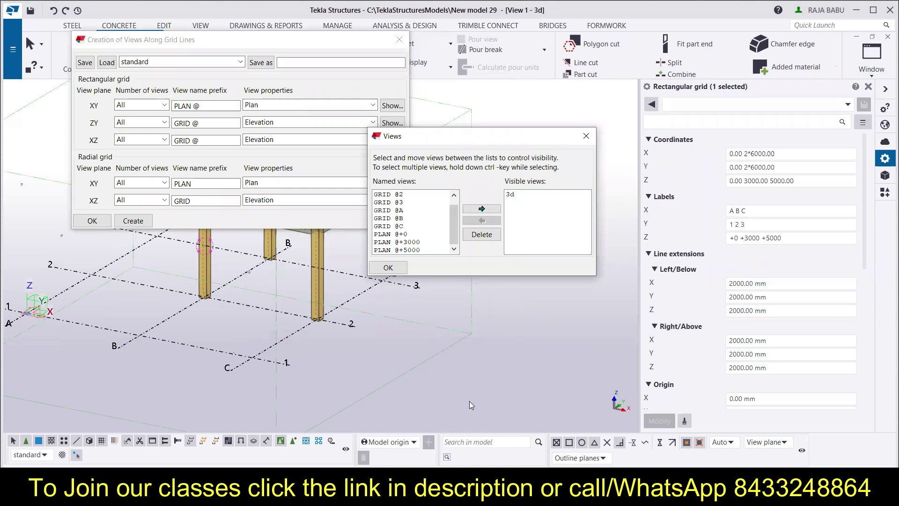
Open the GRID @1 view by adding it to the visible views
left_click(388, 194)
key("Up")
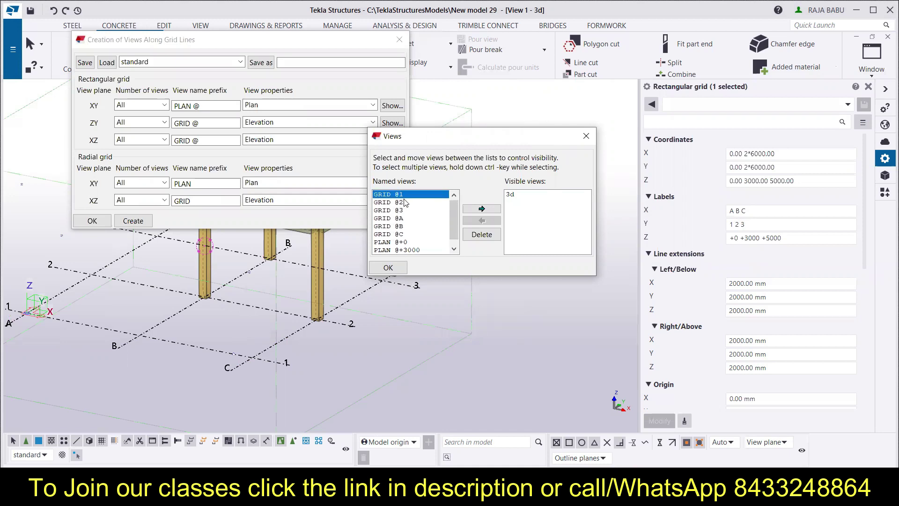
left_click(481, 208)
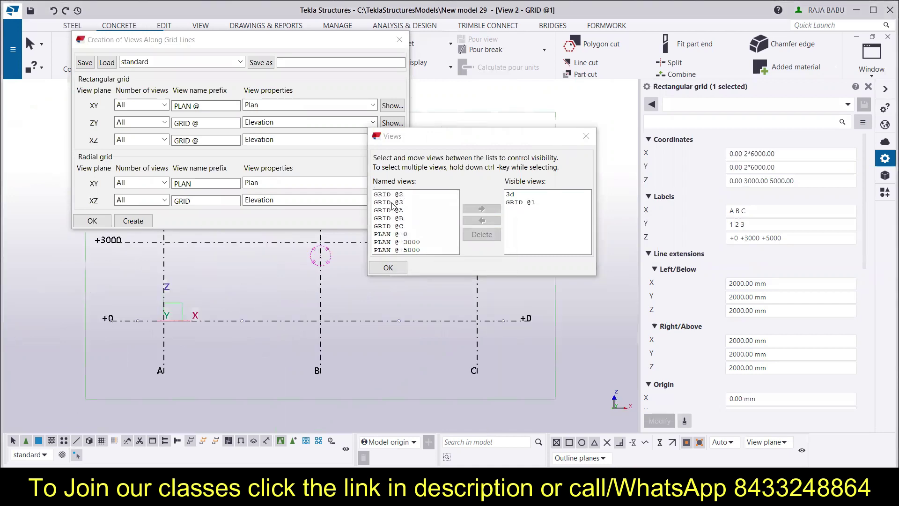
left_click(397, 196)
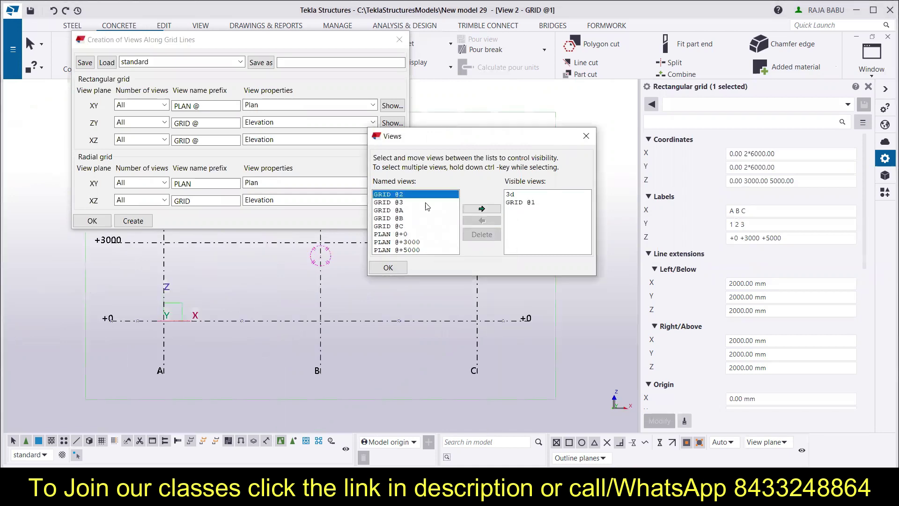
left_click(478, 209)
left_click(520, 210)
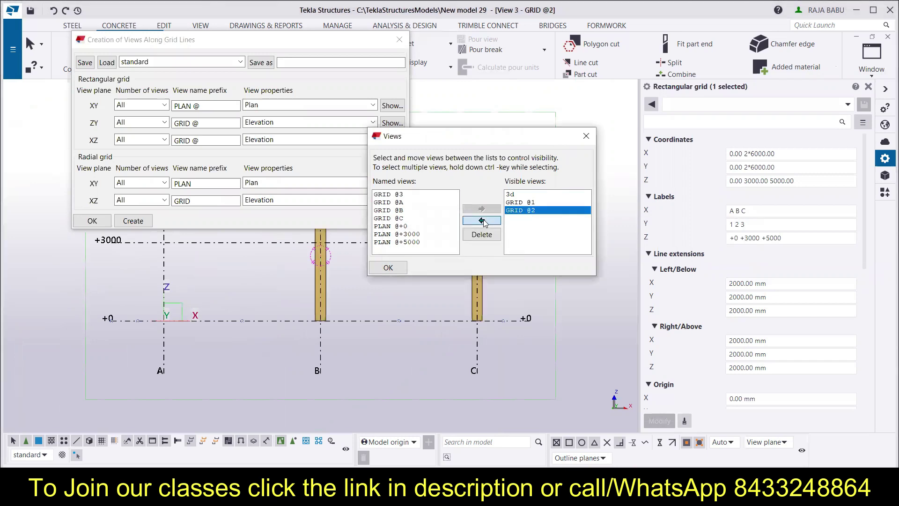
left_click(482, 221)
Make the GRID @A and PLAN @+0 views visible, and close the Views and grid-line view creation dialogs
left_click(398, 210)
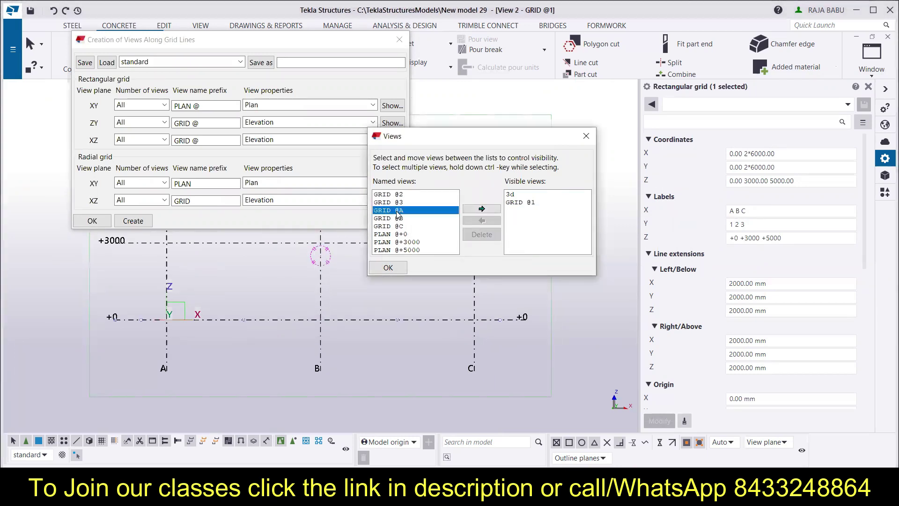
left_click(480, 209)
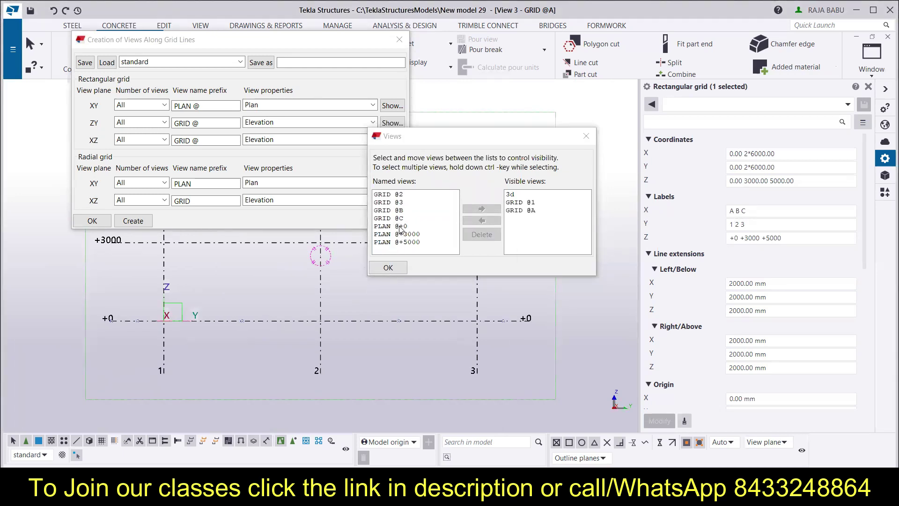
left_click(399, 227)
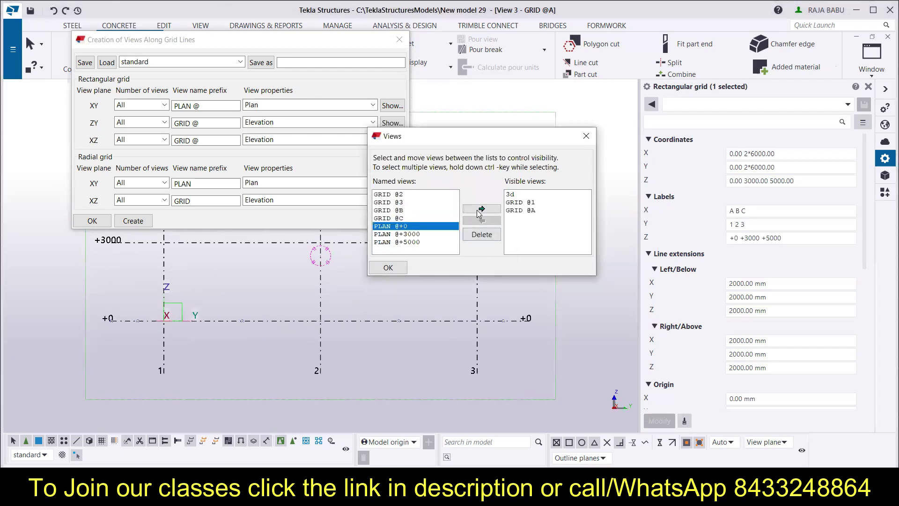
left_click(481, 209)
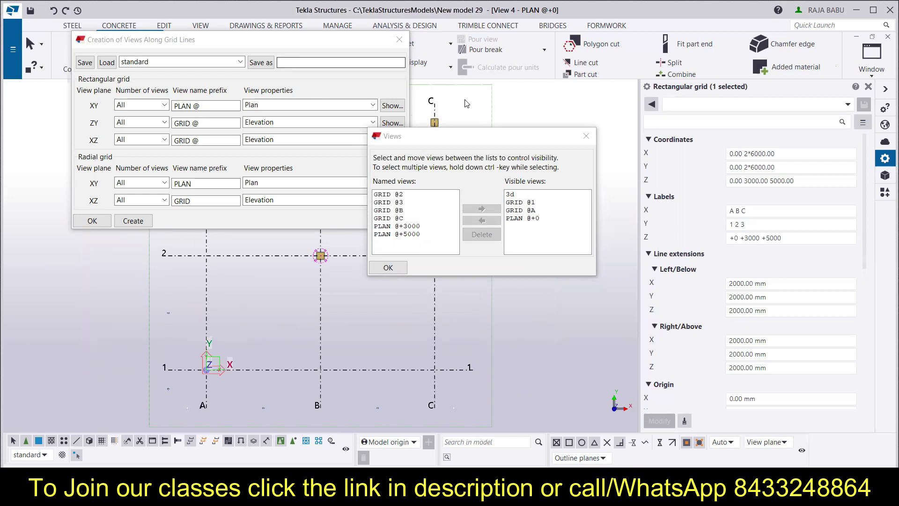
left_click(388, 267)
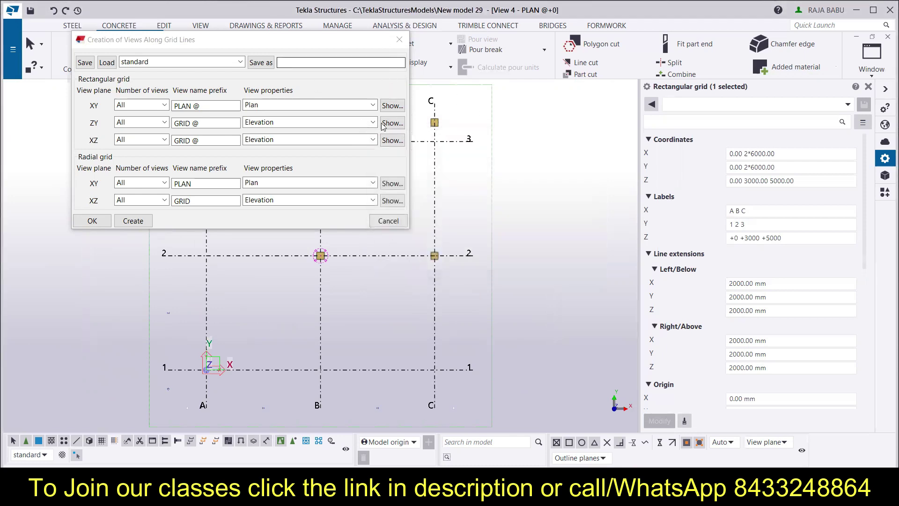
left_click(397, 41)
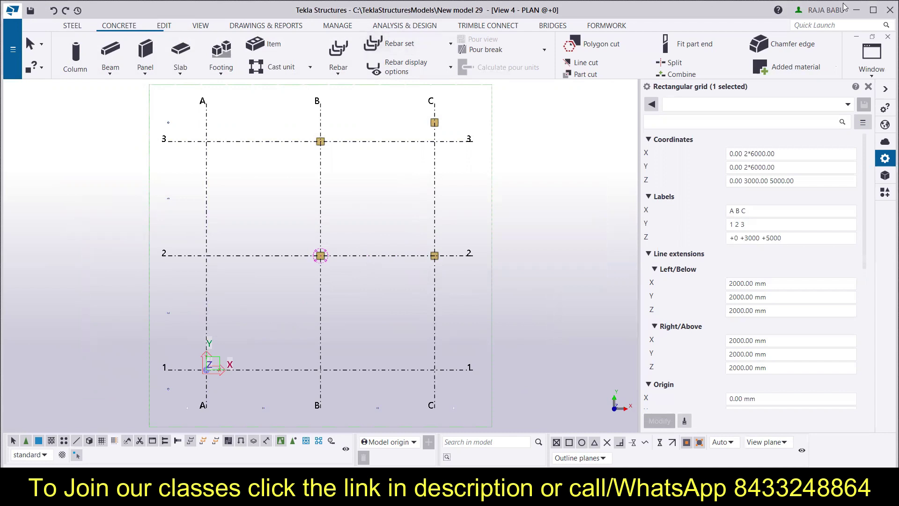
Cascade the open views and bring GRID @A, GRID @1 and 3d to the front in turn
left_click(872, 55)
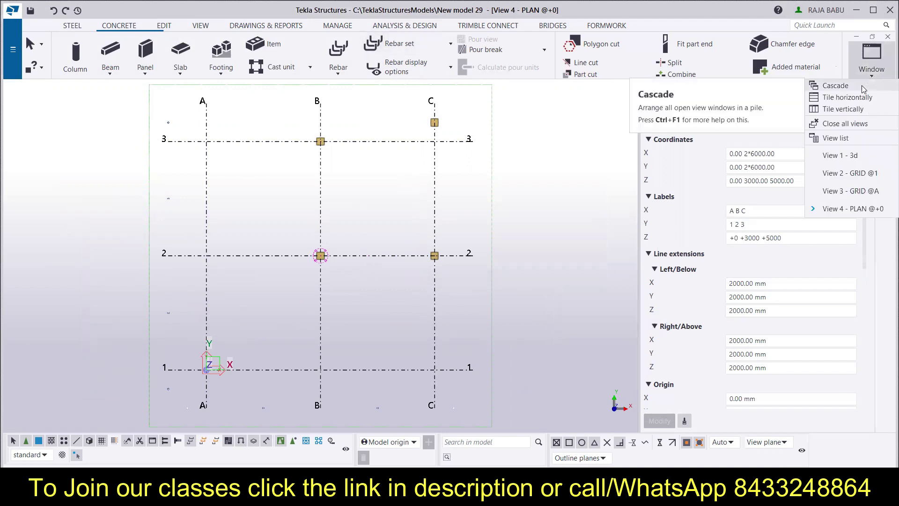
left_click(862, 87)
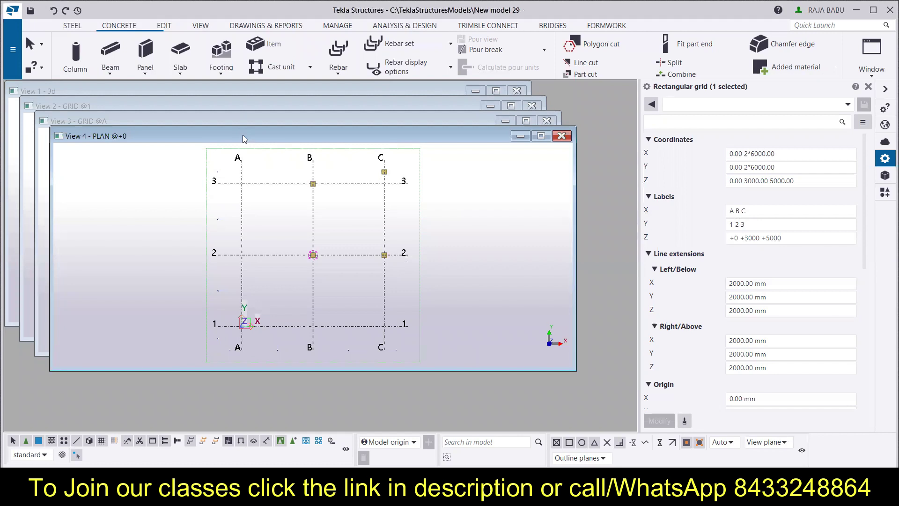
left_click_drag(244, 138, 254, 147)
left_click(139, 120)
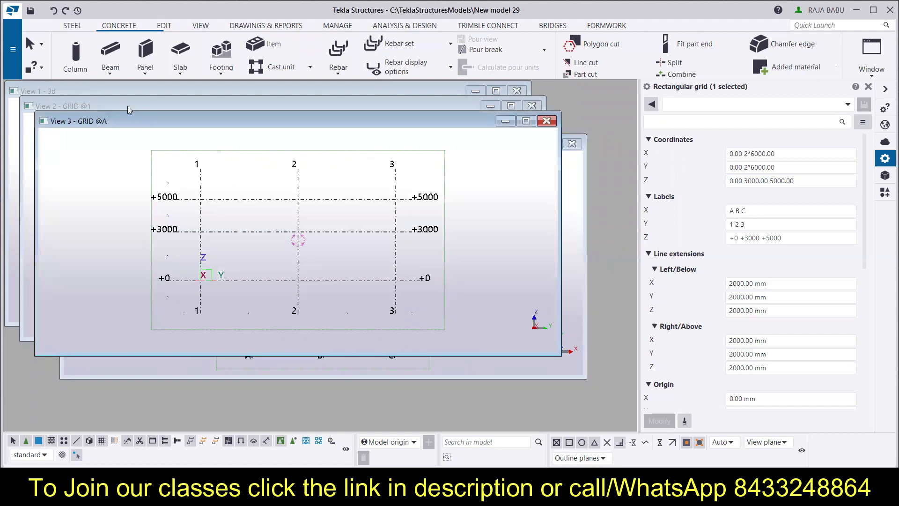
left_click(124, 105)
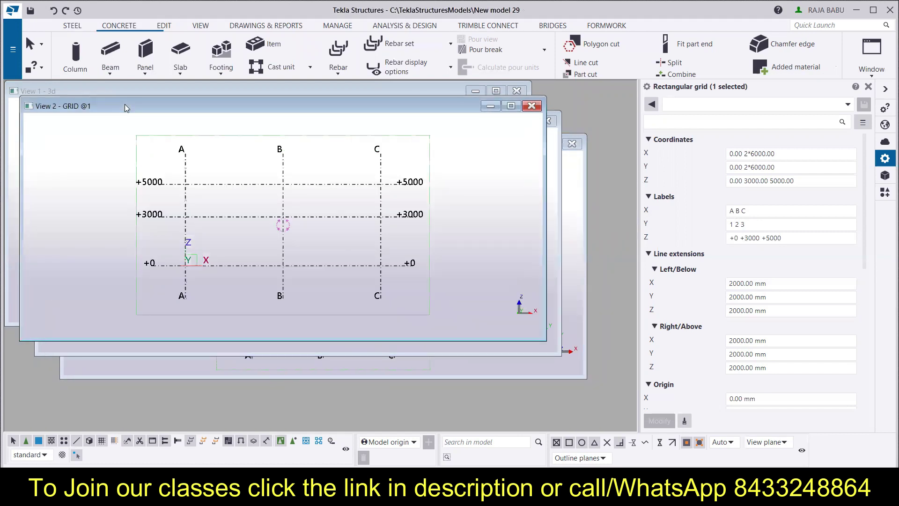
left_click(97, 90)
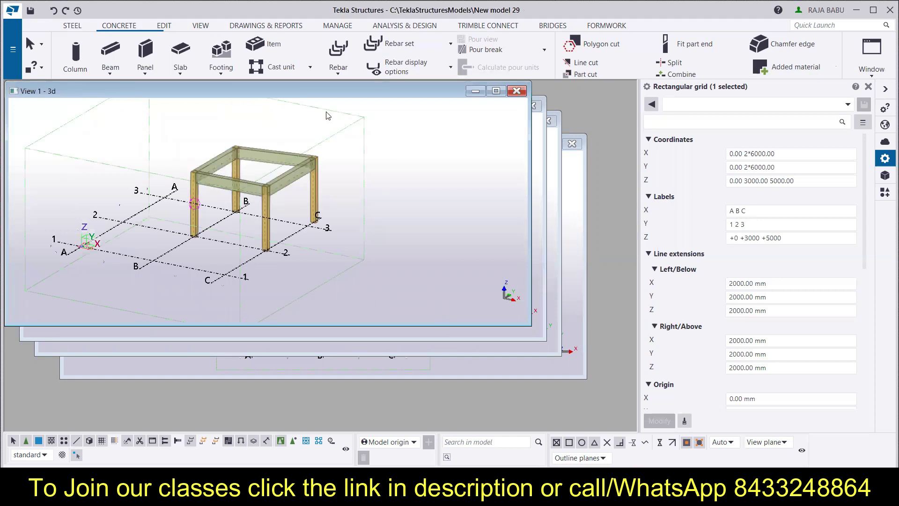
Tile the four open views horizontally with GRID @1 active, and activate the GRID @A and PLAN @+0 views in turn
left_click(539, 235)
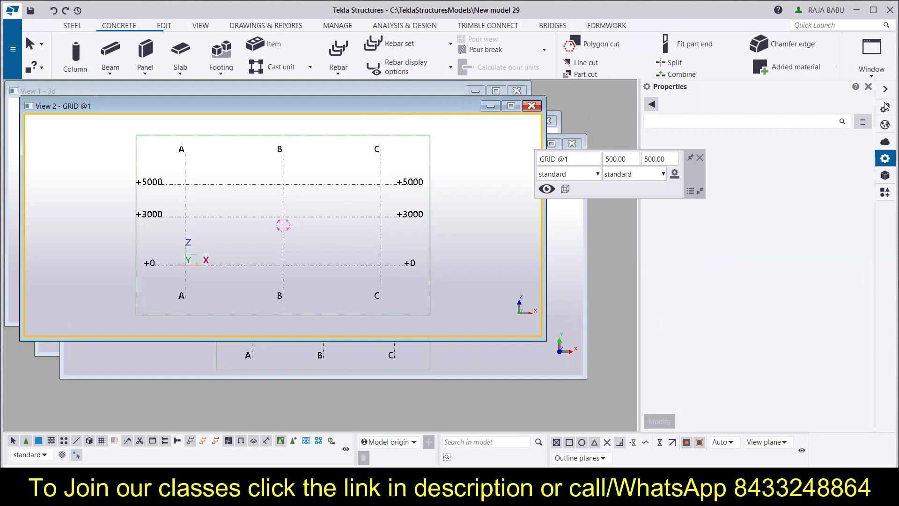
left_click(883, 71)
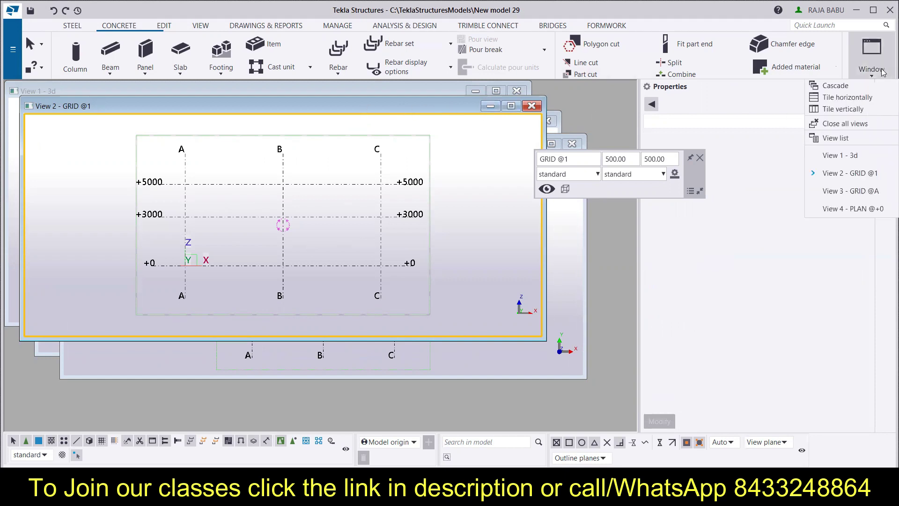
left_click(872, 97)
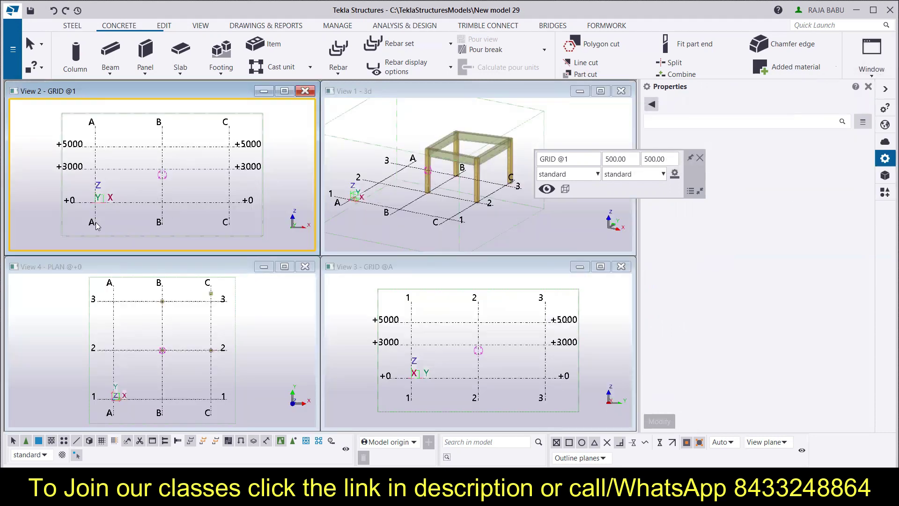
scroll(78, 135, "up", 1)
scroll(78, 135, "down", 3)
left_click(469, 309)
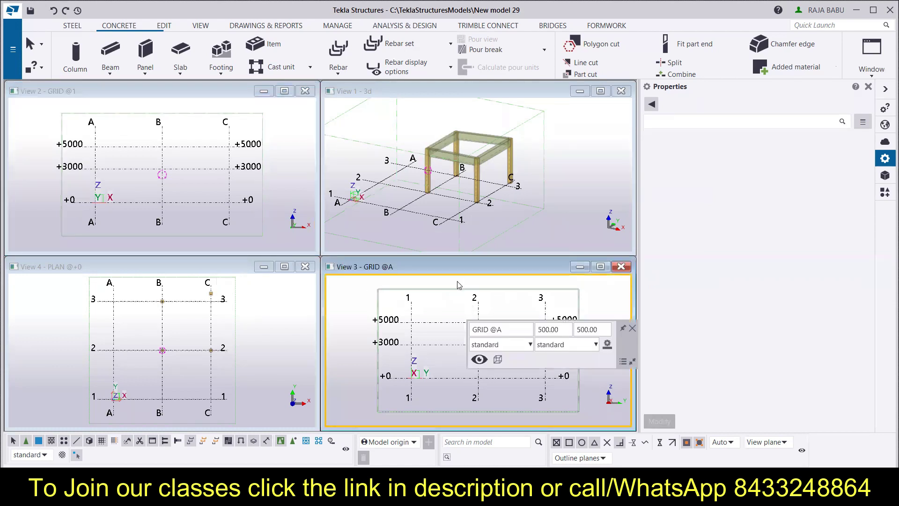
left_click(164, 274)
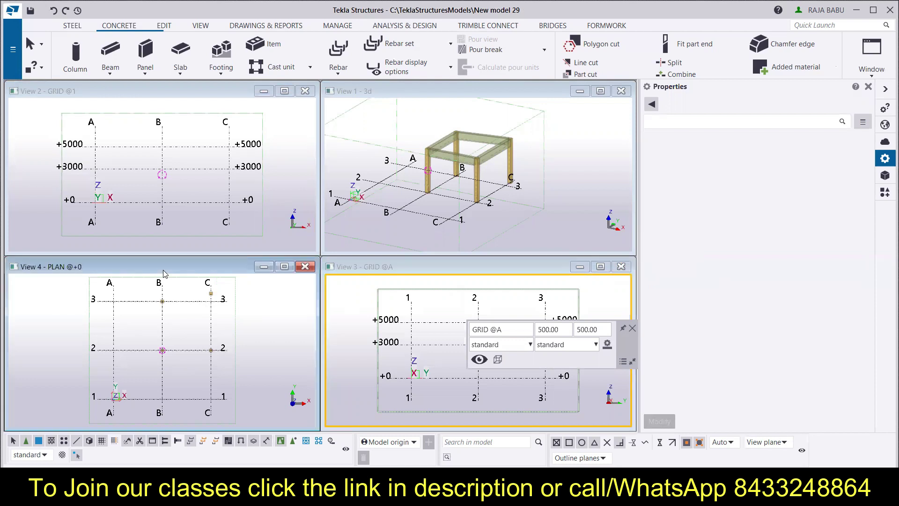
Select the concrete column that sits off the C-3 grid intersection in the PLAN @+0 view
scroll(225, 286, "up", 3)
scroll(112, 377, "down", 3)
scroll(111, 377, "down", 2)
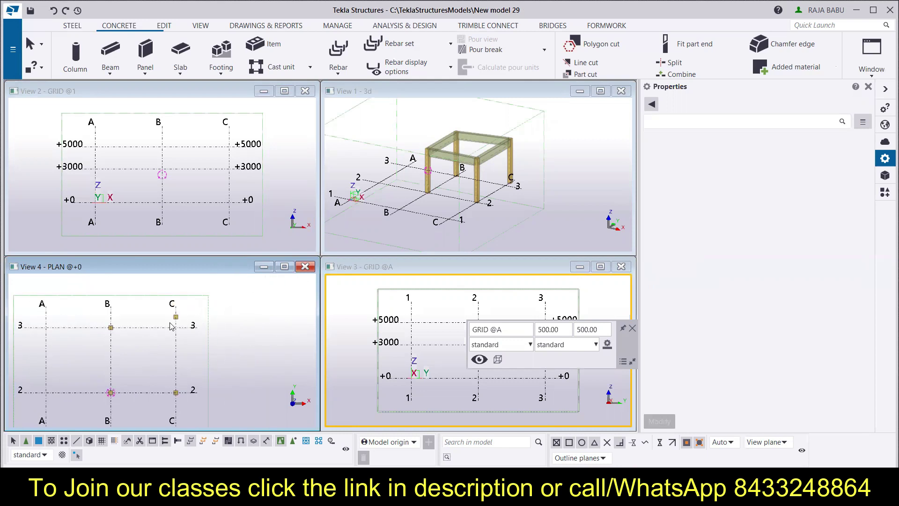
scroll(177, 323, "up", 5)
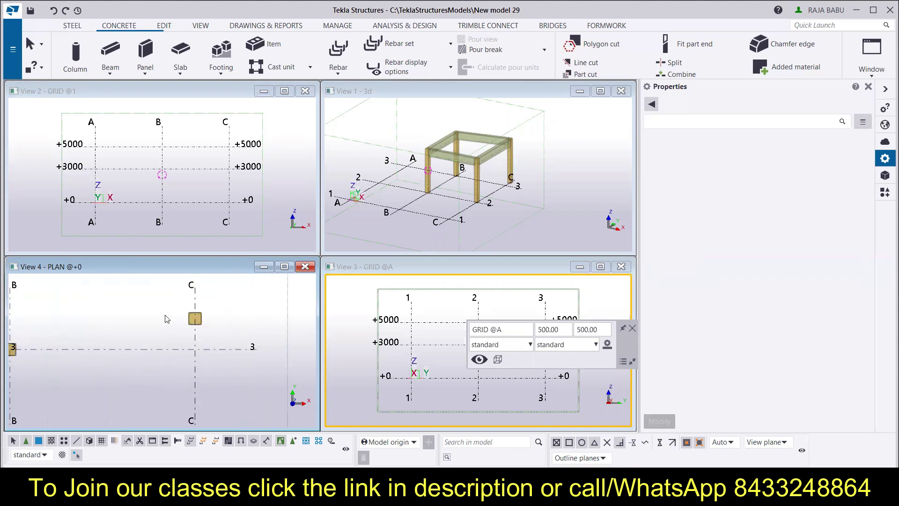
left_click(205, 326)
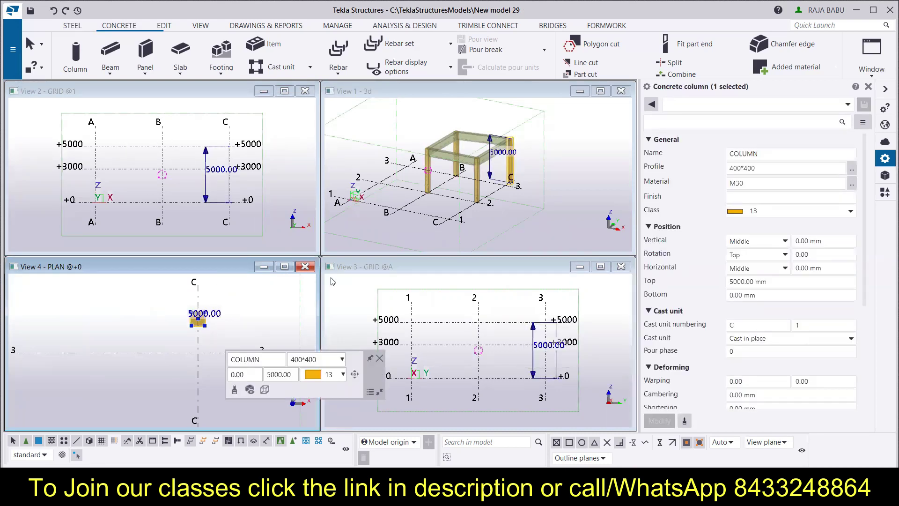
Examine the selected column's position relative to grid intersection C-3 across the plan, 3d and GRID @1 views
scroll(244, 306, "down", 3)
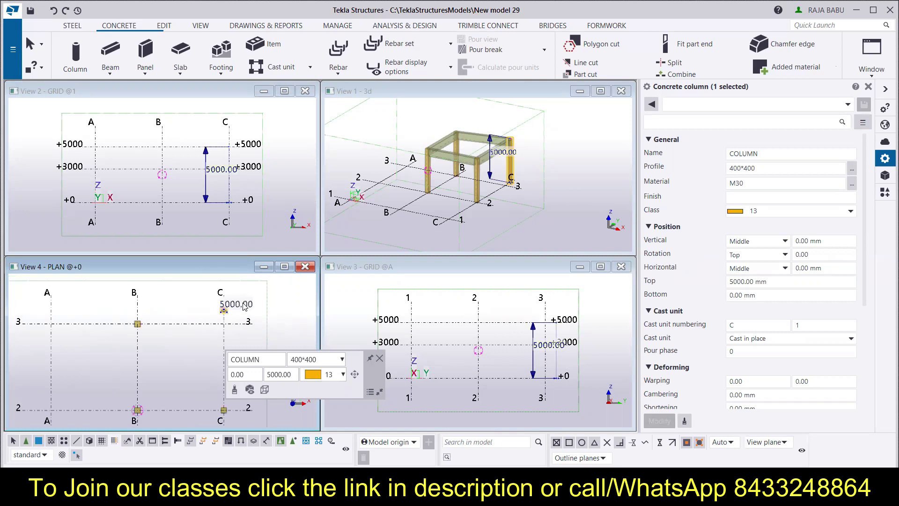
scroll(514, 182, "up", 4)
scroll(513, 183, "up", 1)
scroll(511, 187, "down", 3)
scroll(502, 201, "up", 3)
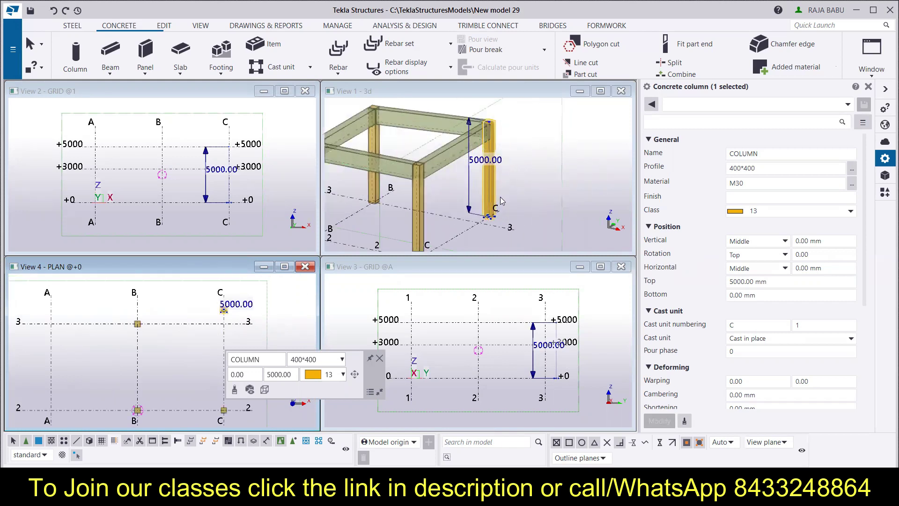
scroll(501, 201, "down", 1)
scroll(480, 214, "down", 2)
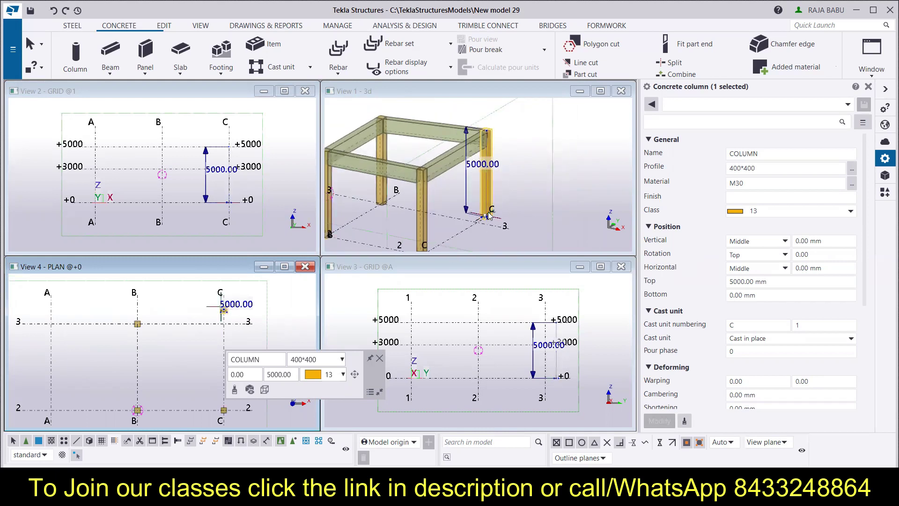
scroll(234, 182, "down", 2)
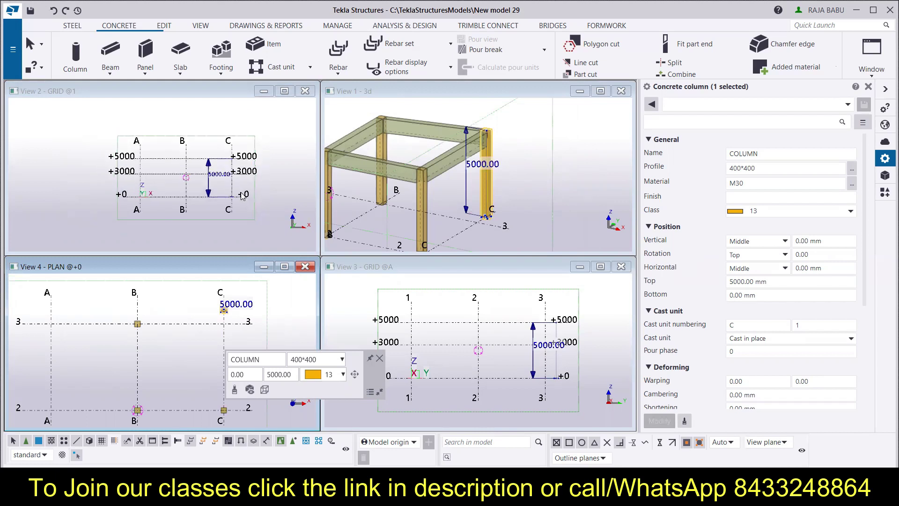
scroll(99, 350, "up", 2)
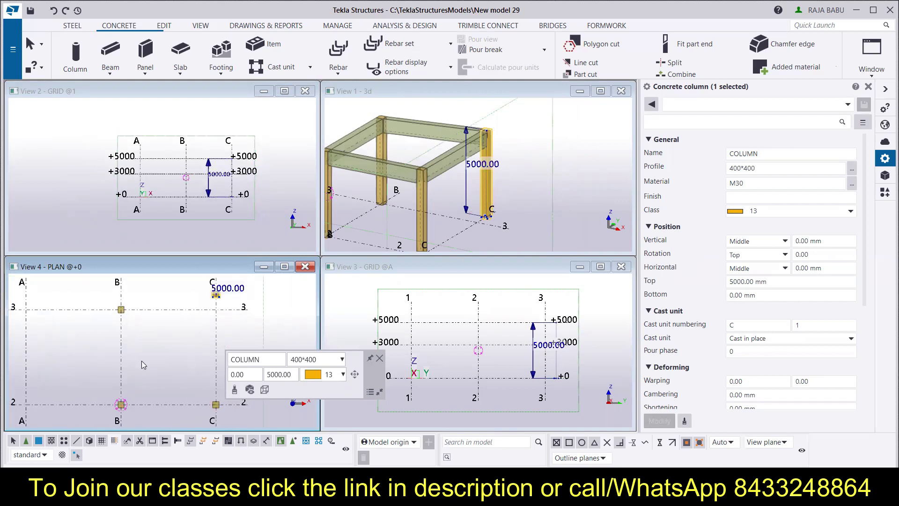
Move the top end of the selected off-grid column onto grid intersection C-3 in the PLAN @+0 view
scroll(208, 301, "up", 5)
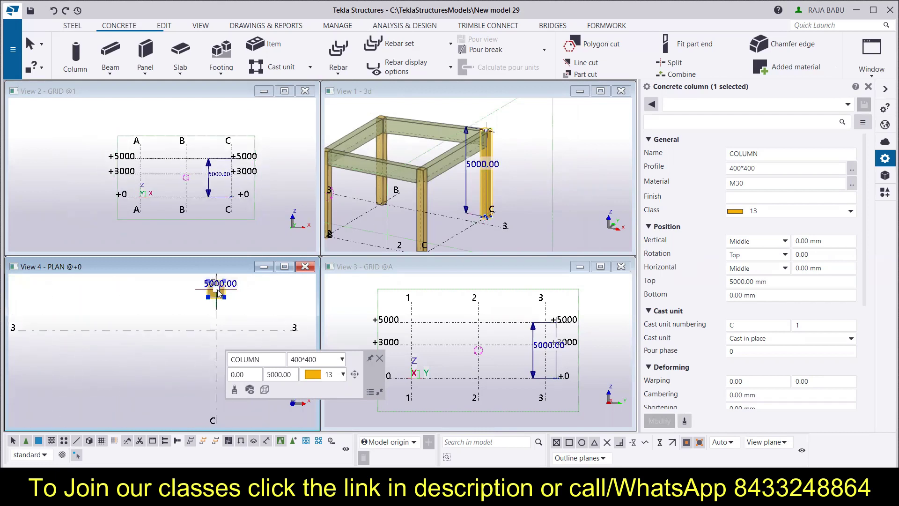
left_click_drag(217, 302, 217, 331)
scroll(232, 296, "down", 4)
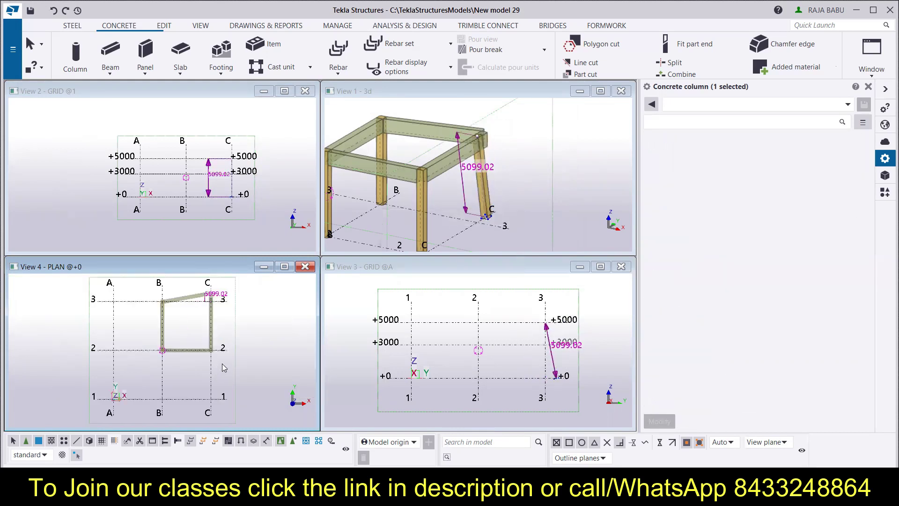
Straighten the slanted 800*400 beam between B and C by moving its C-side end onto grid line 3
scroll(196, 334, "up", 5)
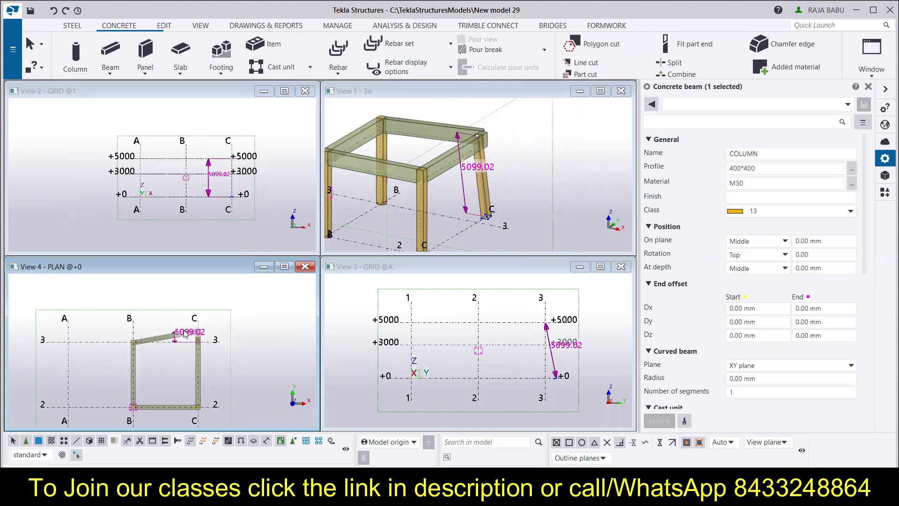
scroll(196, 334, "up", 3)
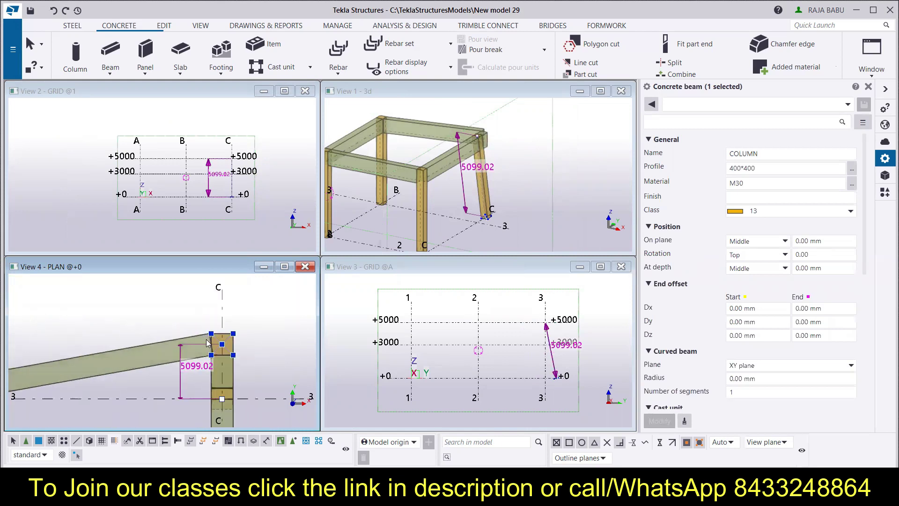
scroll(224, 320, "down", 1)
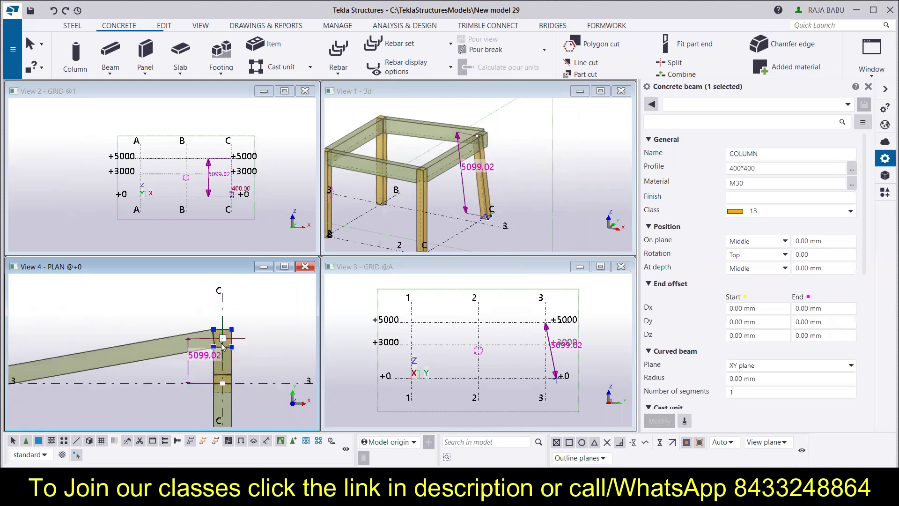
left_click(162, 351)
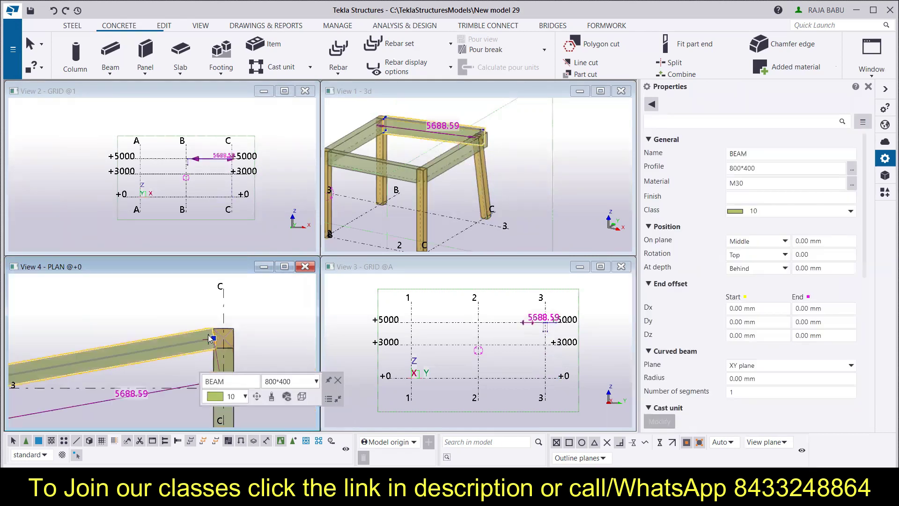
left_click_drag(214, 339, 213, 312)
scroll(240, 331, "down", 2)
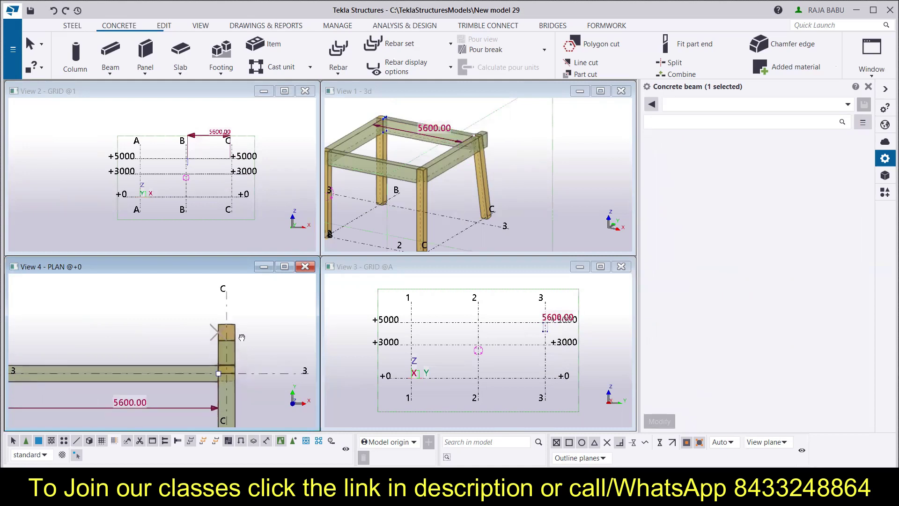
Select the beam along grid line C and pull its overshooting end back to grid intersection C-3
left_click(232, 310)
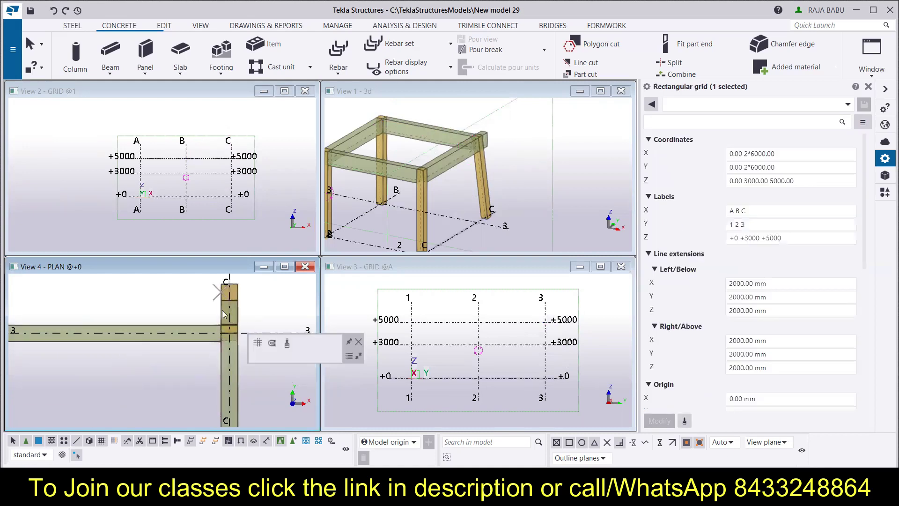
left_click(237, 387)
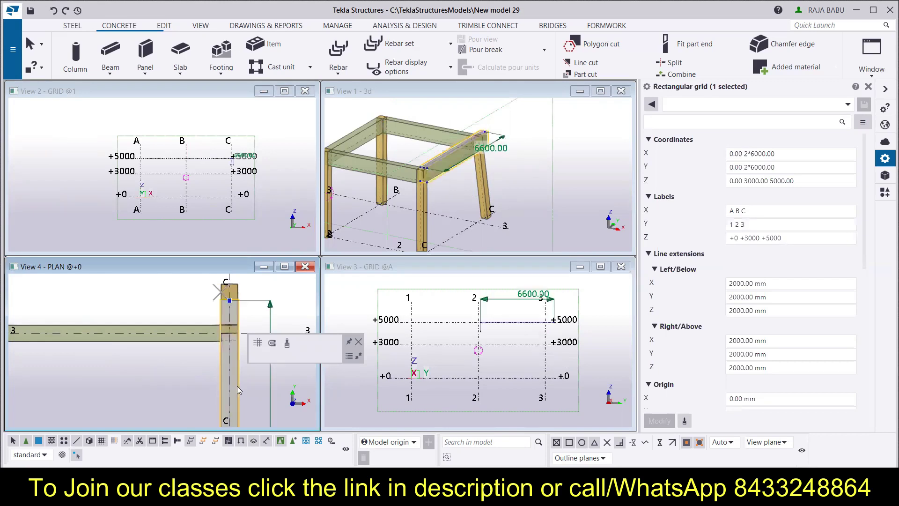
left_click(230, 300)
left_click_drag(229, 301, 229, 333)
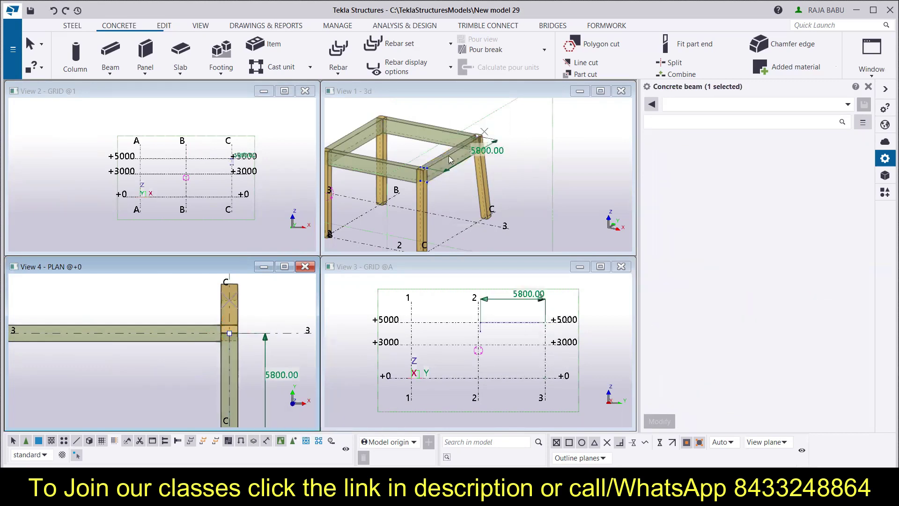
Select the leaning column and move its bottom end onto grid intersection C-3 in the 3d view
left_click(259, 309)
left_click(229, 289)
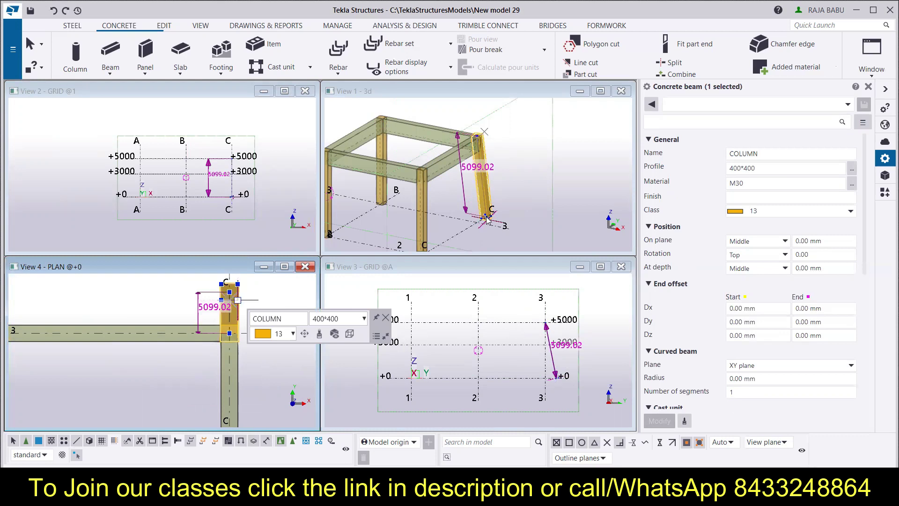
scroll(487, 221, "up", 4)
left_click_drag(484, 221, 487, 231)
scroll(487, 231, "down", 5)
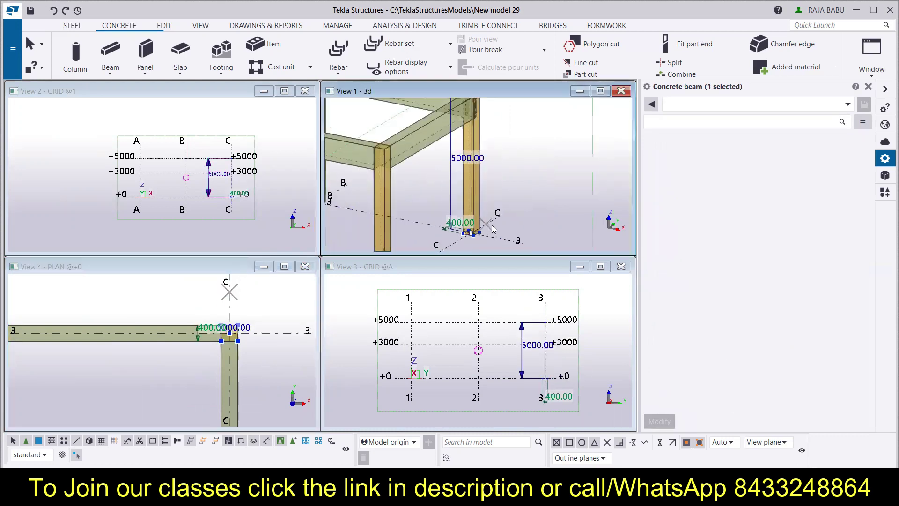
scroll(257, 337, "down", 3)
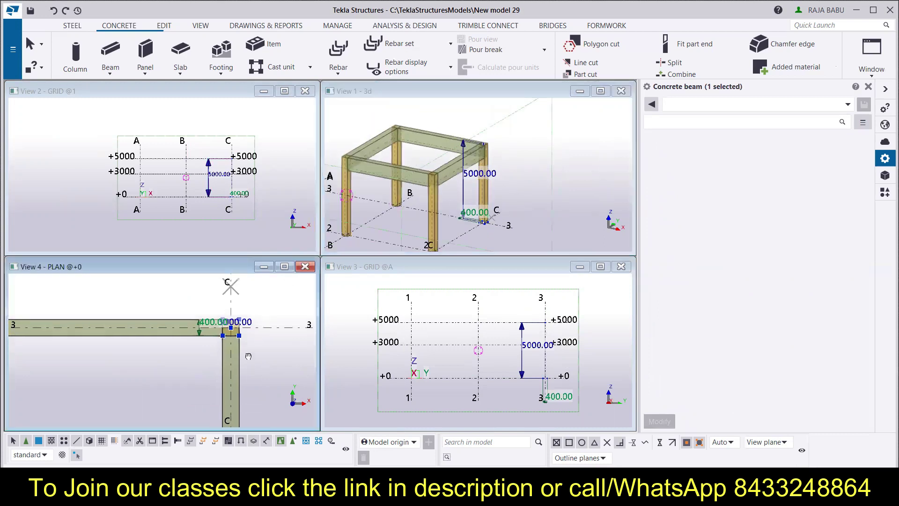
middle_click_drag(499, 176, 438, 192, "ctrl")
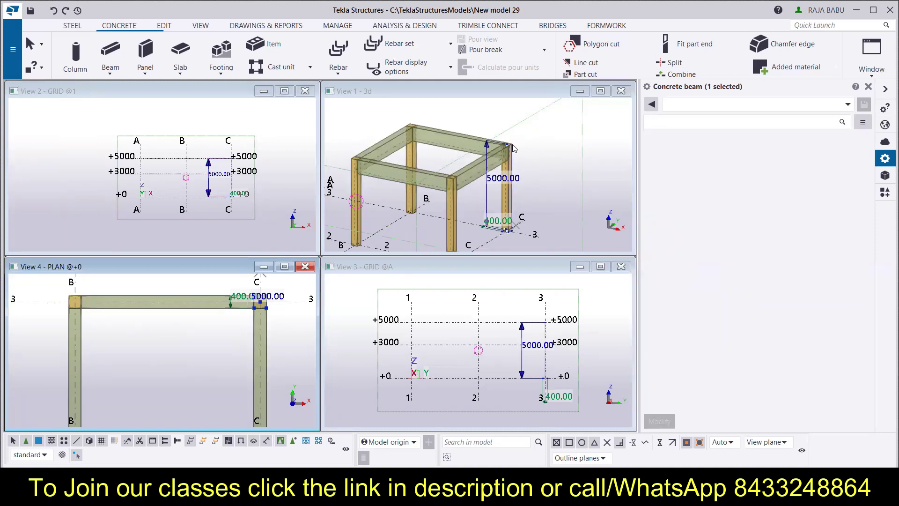
Undo the recent column and beam adjustments at corner C-3 and redo them one by one
left_click(286, 362)
left_click(509, 153)
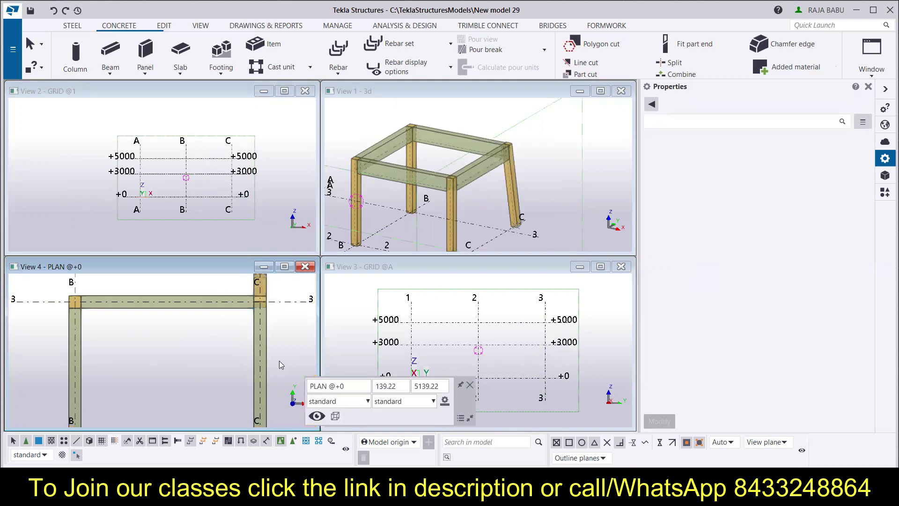
mouse_move(508, 147)
left_mouse_down()
mouse_move(510, 159)
mouse_move(517, 140)
left_mouse_up()
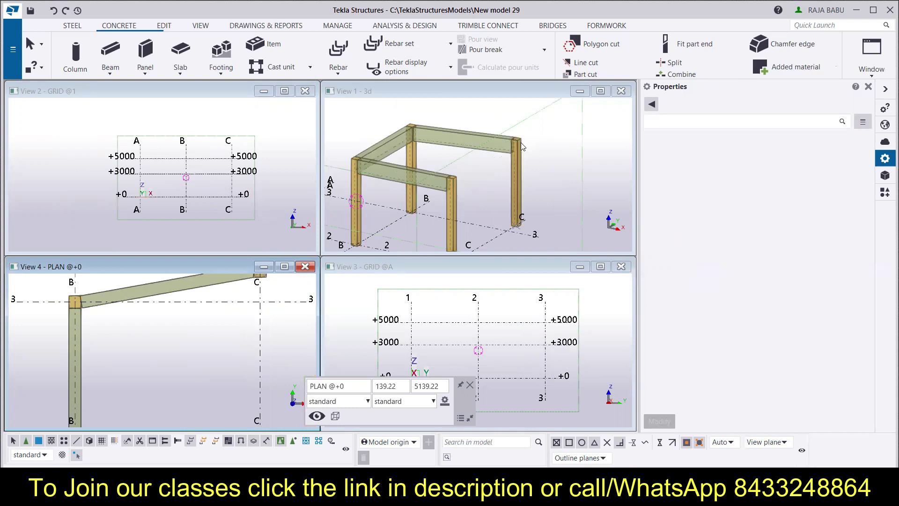
key("ctrl+z")
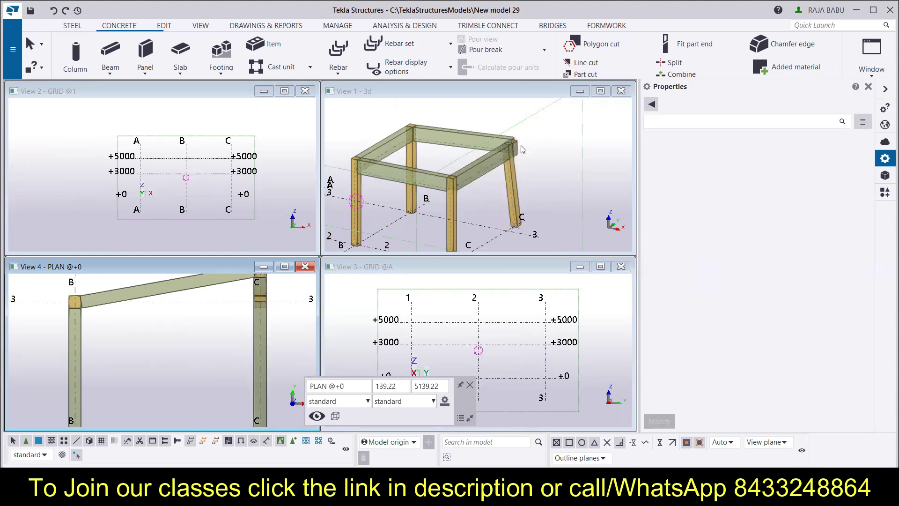
key("ctrl+z")
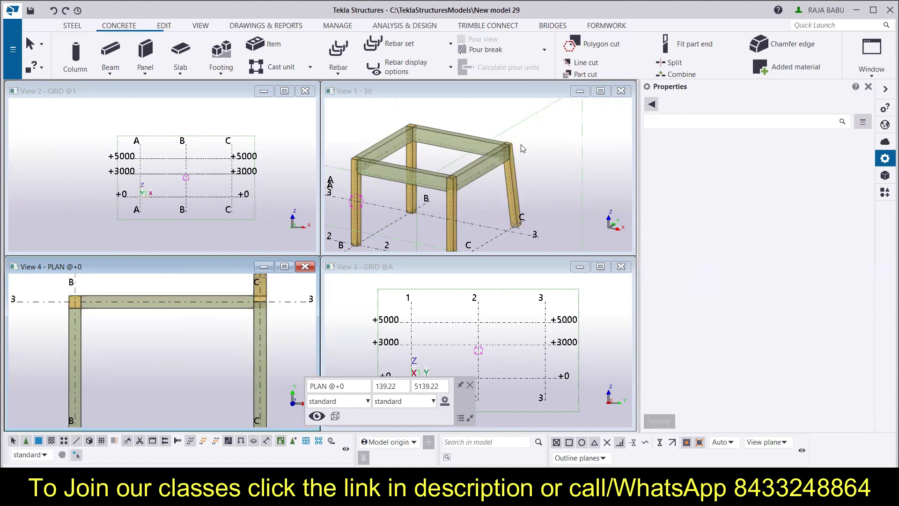
key("ctrl+z")
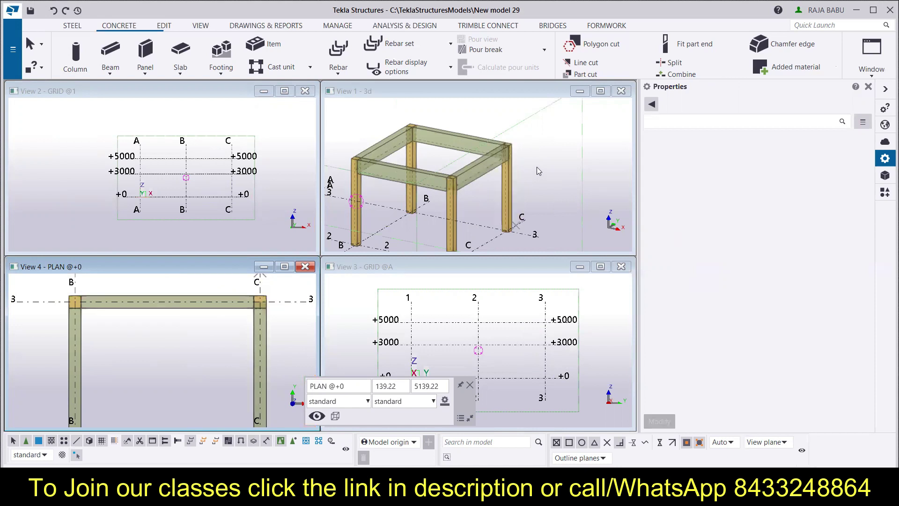
Close the GRID @1 and GRID @A views, keeping only the 3d and PLAN @+0 views open
scroll(111, 339, "down", 3)
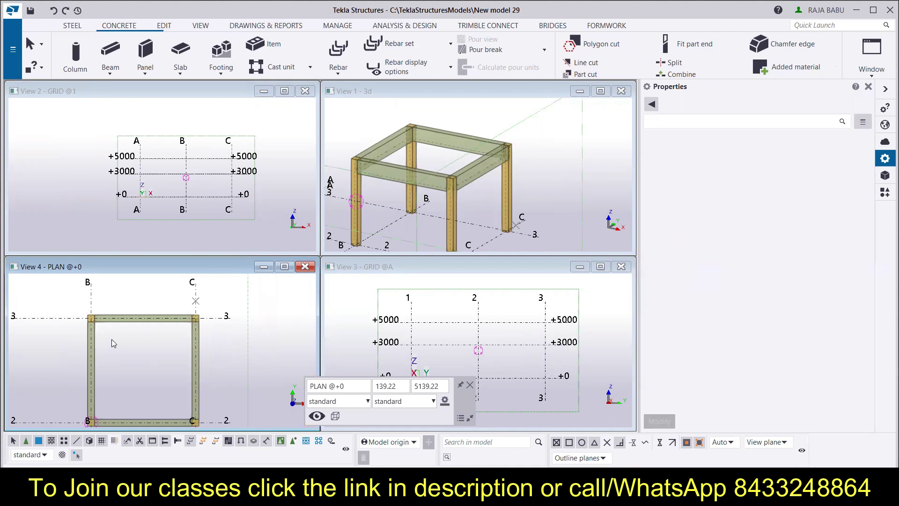
middle_click_drag(131, 378, 131, 366)
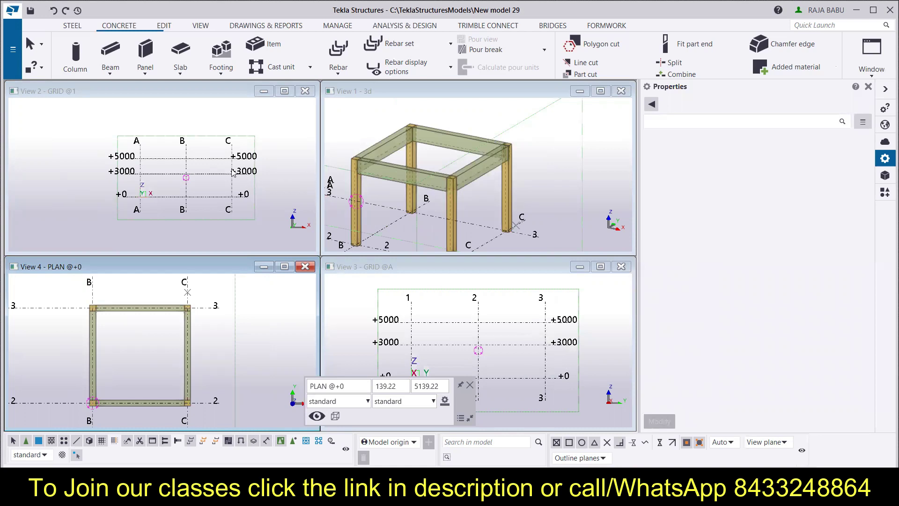
left_click(305, 91)
left_click(621, 267)
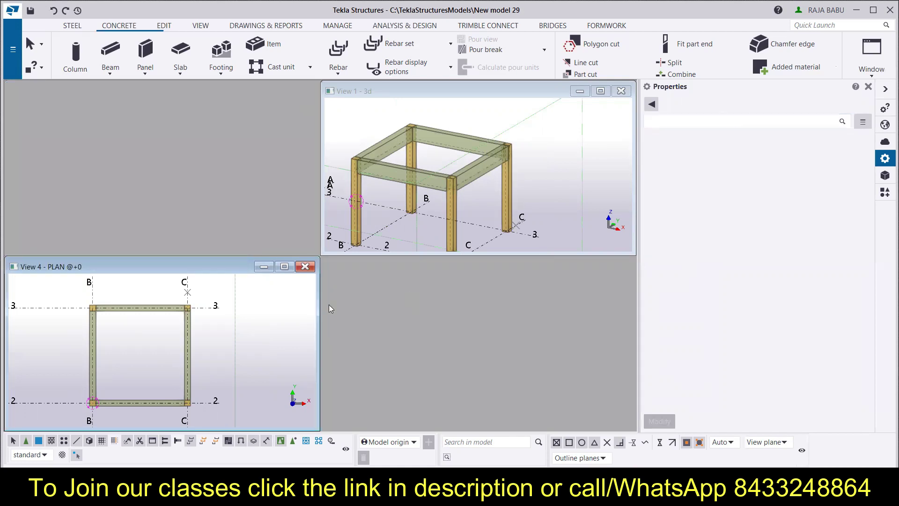
Create views along all lines of the rectangular grid with the standard settings
right_click(200, 309)
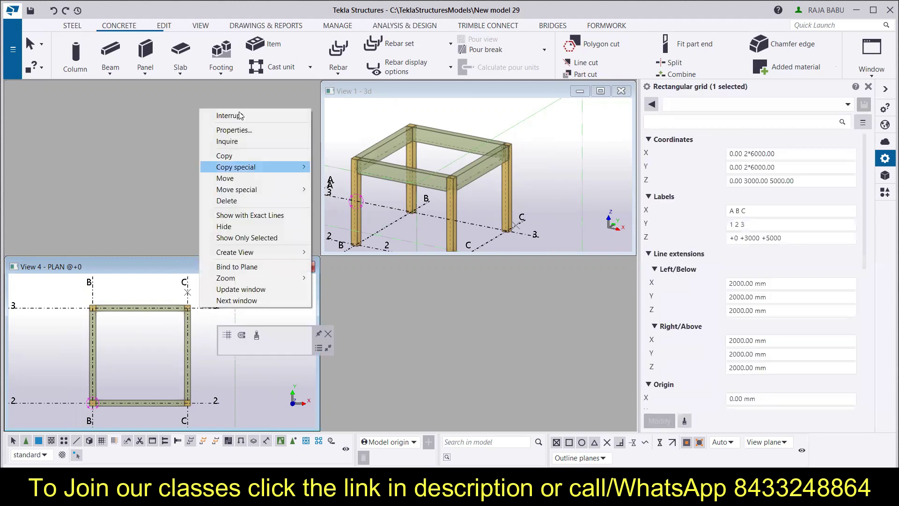
mouse_move(281, 252)
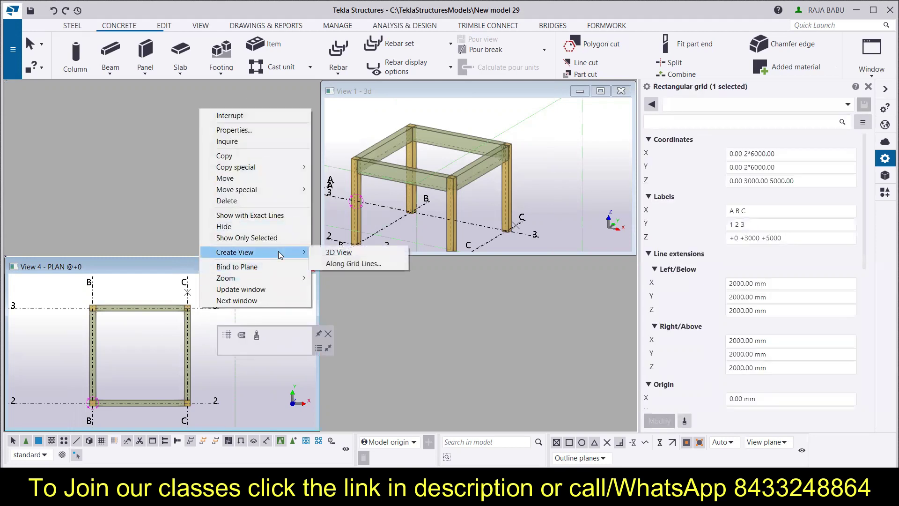
left_click(355, 264)
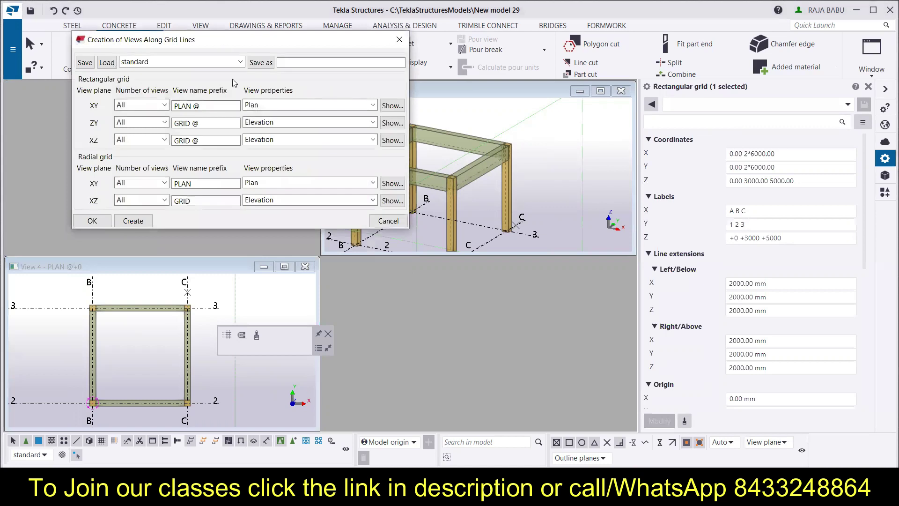
left_click(130, 224)
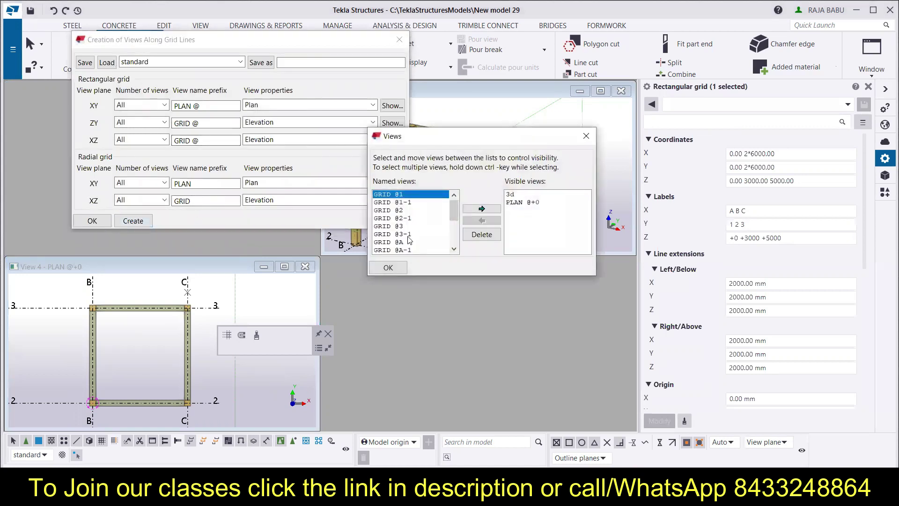
left_click_drag(436, 141, 599, 133)
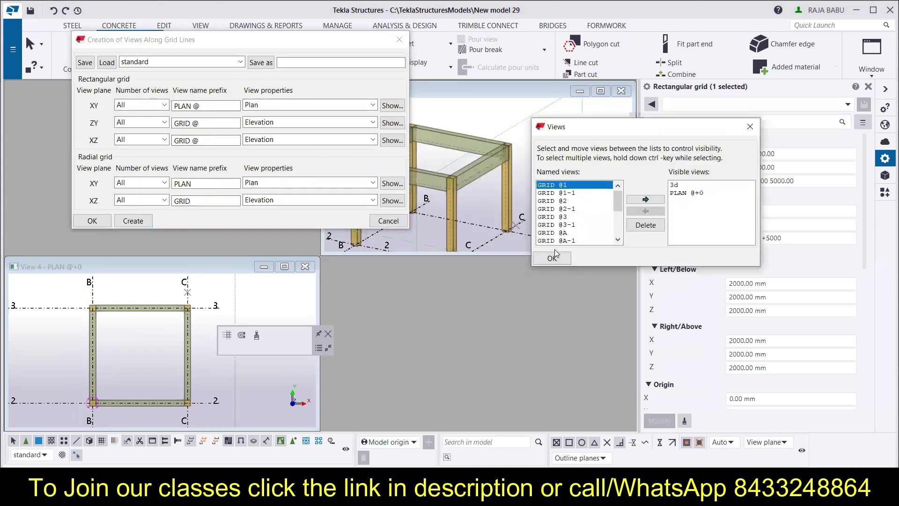
Make the named views GRID @3 and GRID @C visible and close the view creation dialogs
left_click(563, 217)
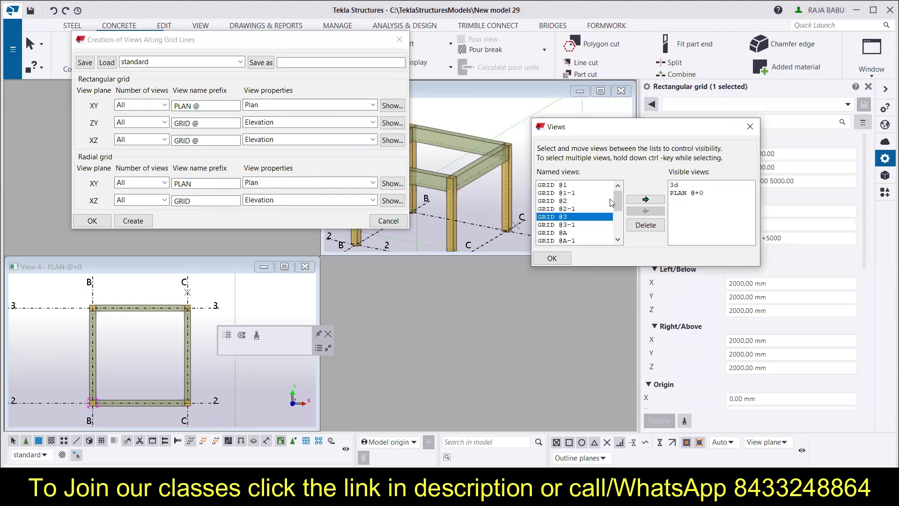
left_click(643, 201)
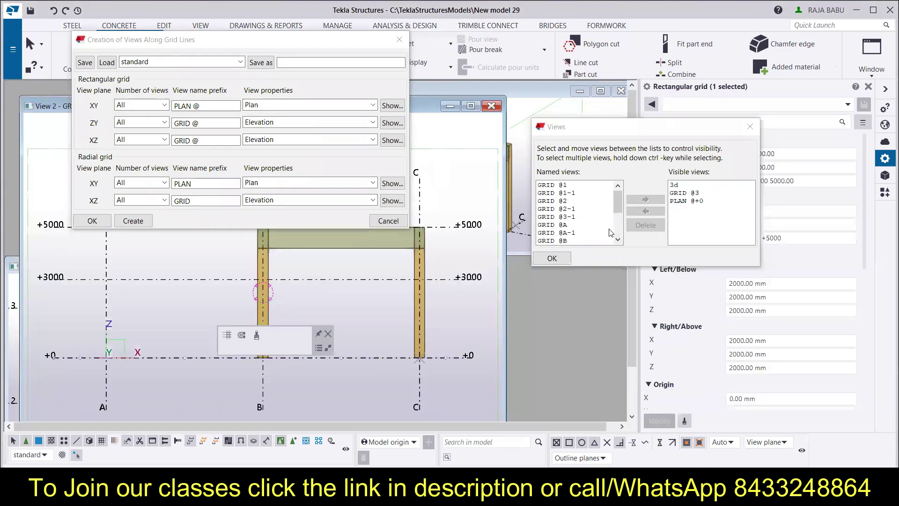
scroll(566, 222, "down", 3)
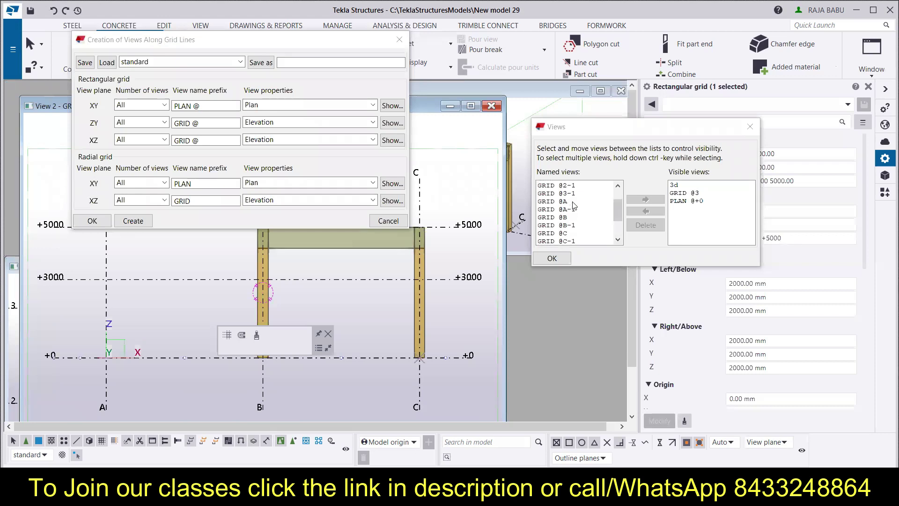
left_click(564, 193)
left_click(645, 200)
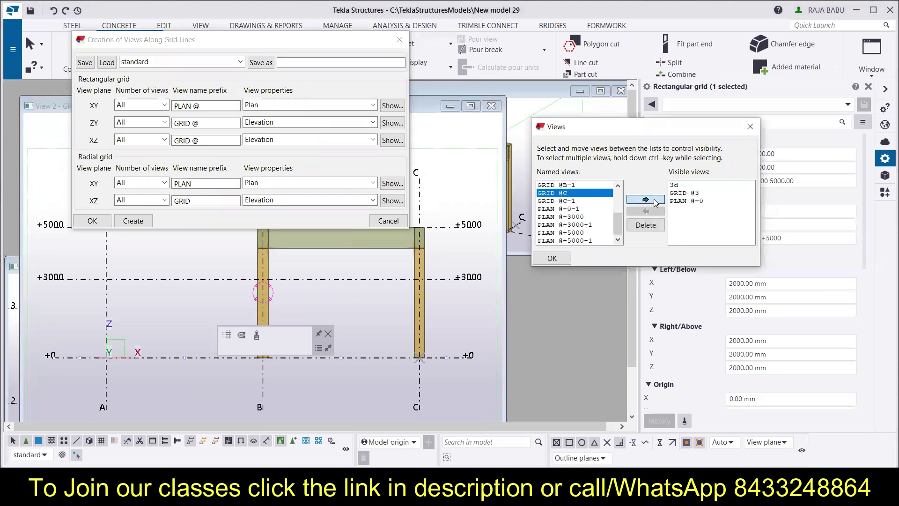
left_click(399, 40)
left_click(552, 258)
Inspect the frame in the GRID @C view and check the concrete column's top and bottom level settings
scroll(263, 173, "down", 2)
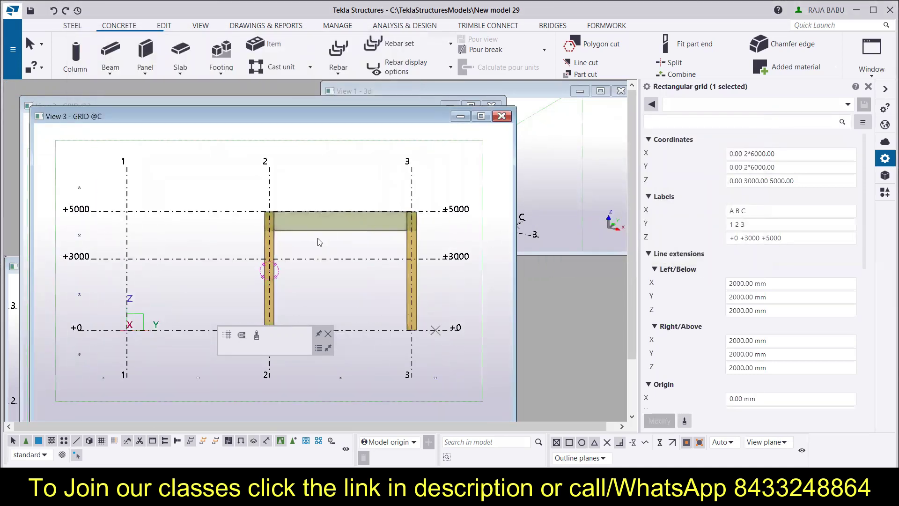
middle_click_drag(220, 277, 180, 260)
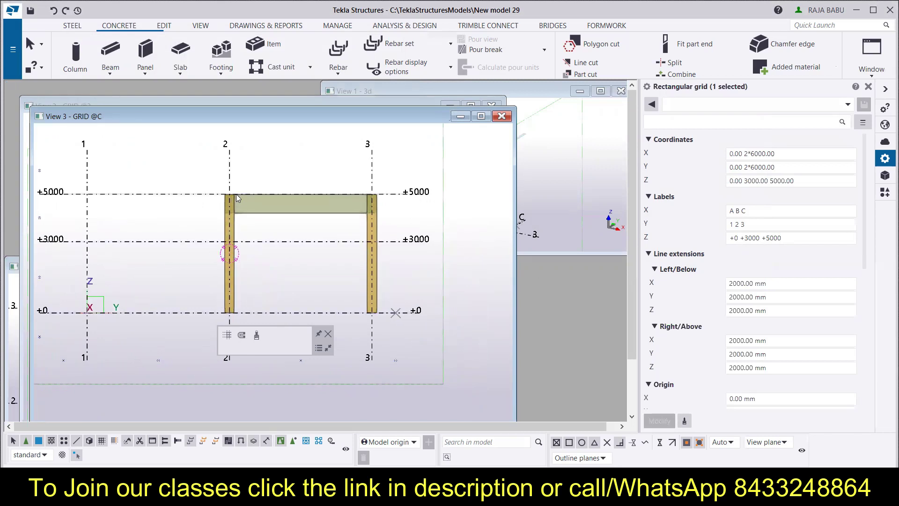
left_click(77, 55)
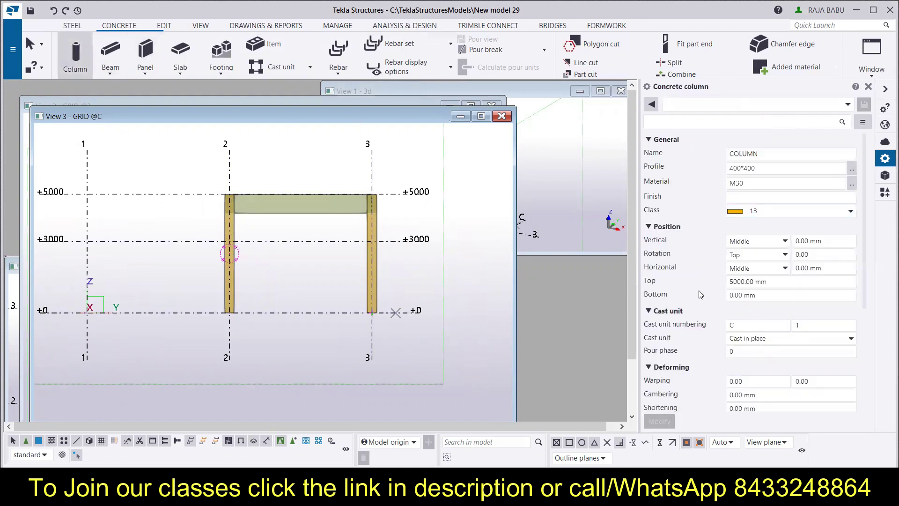
left_click(723, 295)
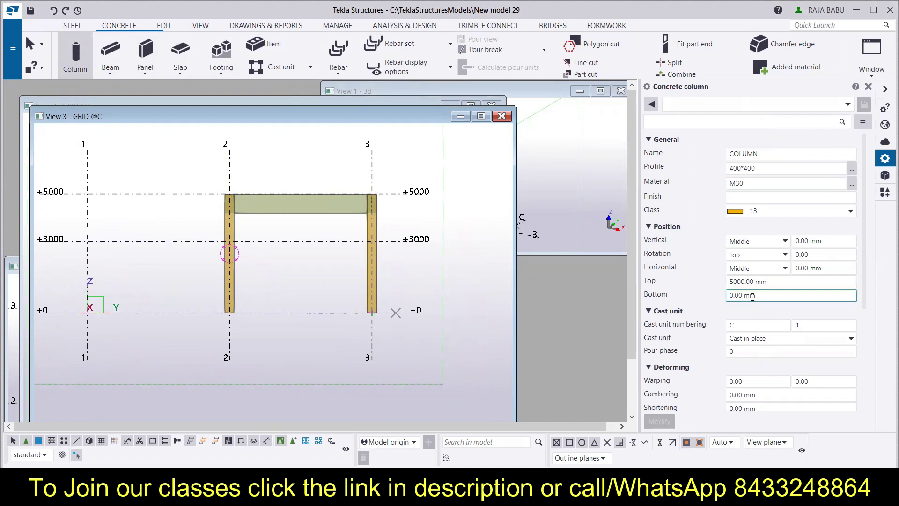
double_click(724, 281)
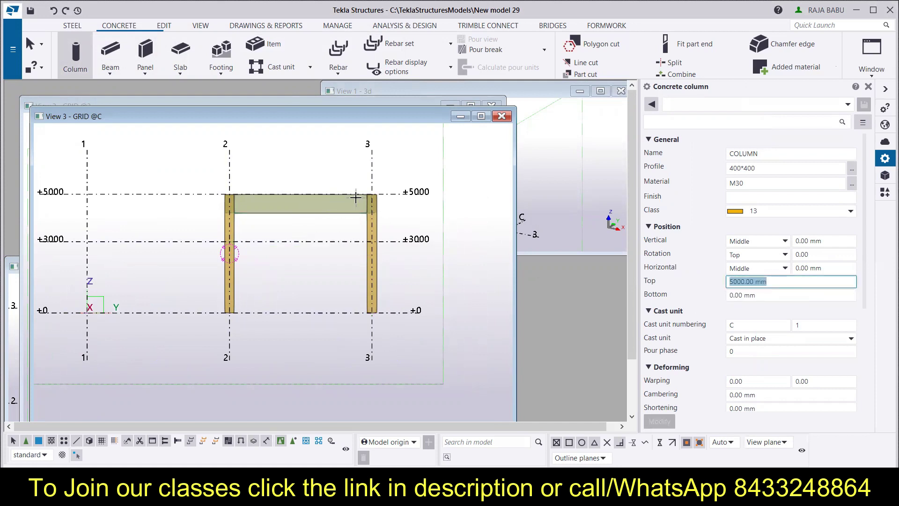
scroll(300, 193, "up", 2)
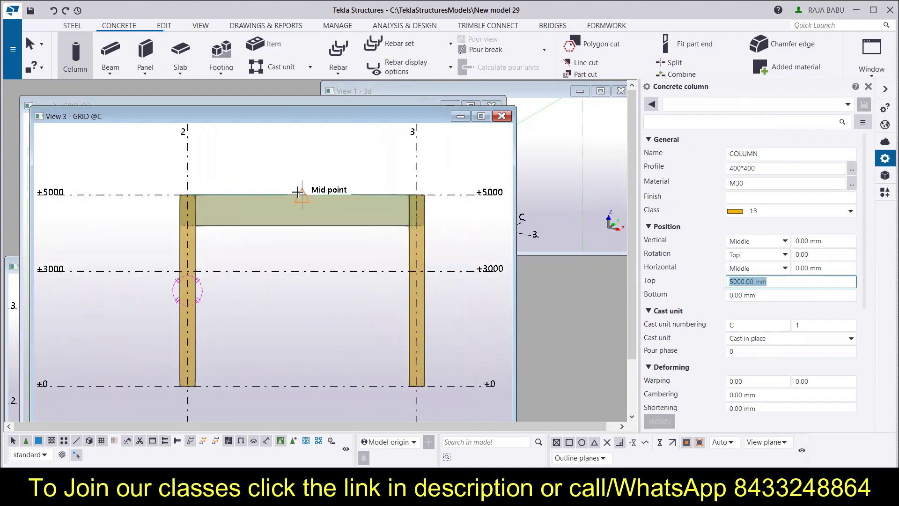
scroll(298, 193, "down", 2)
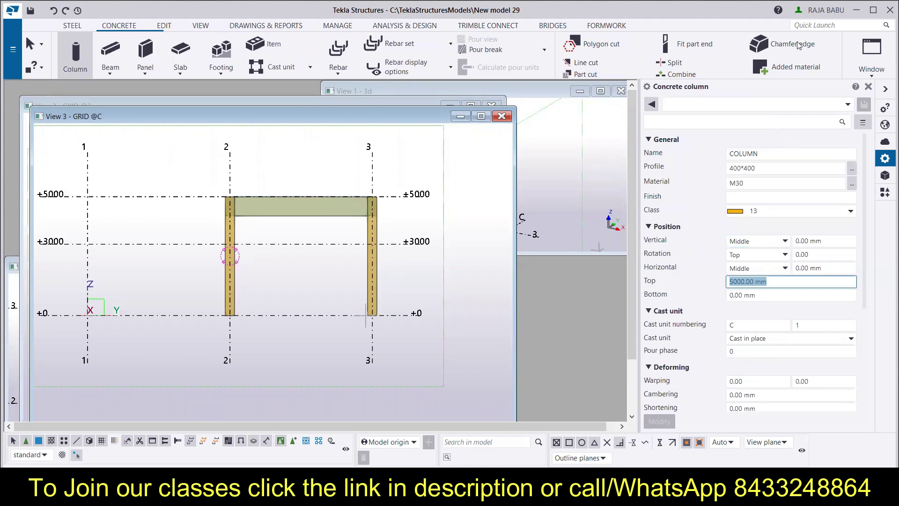
Remove GRID @C from the visible views and close the view list
left_click(870, 75)
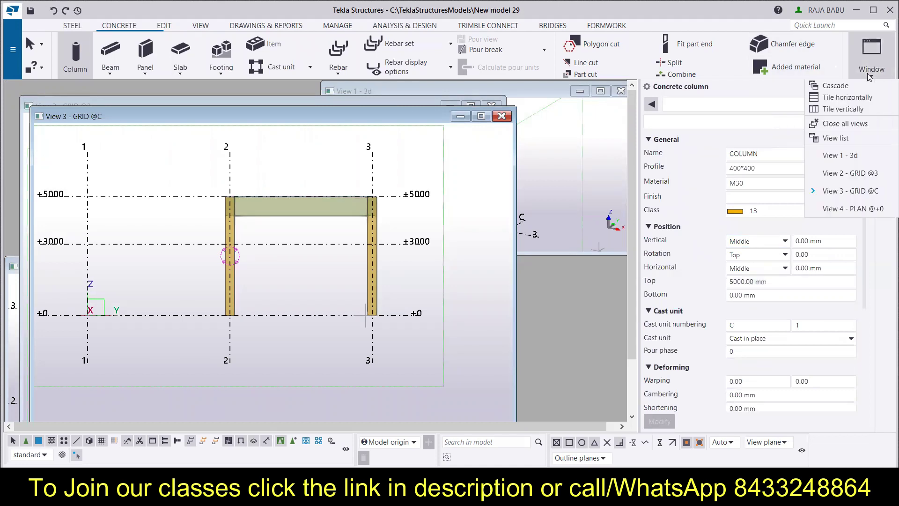
left_click(837, 137)
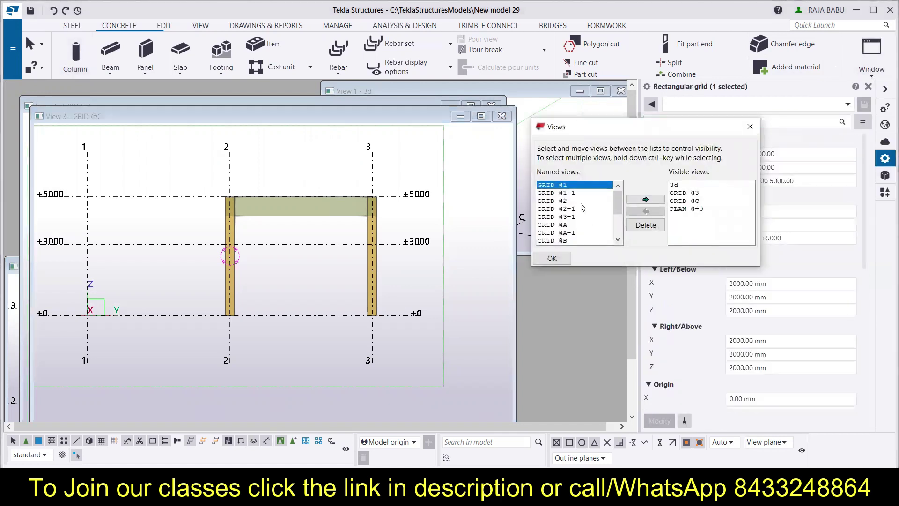
scroll(582, 208, "down", 3)
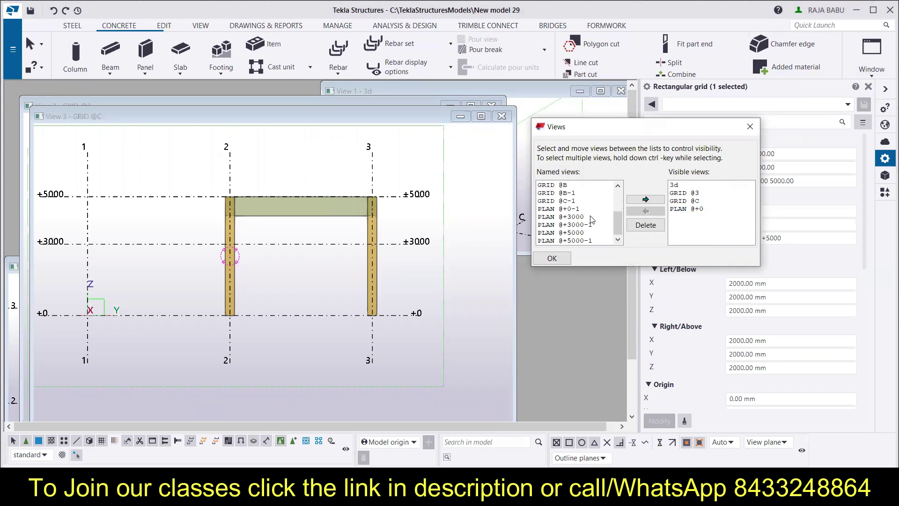
left_click(690, 201)
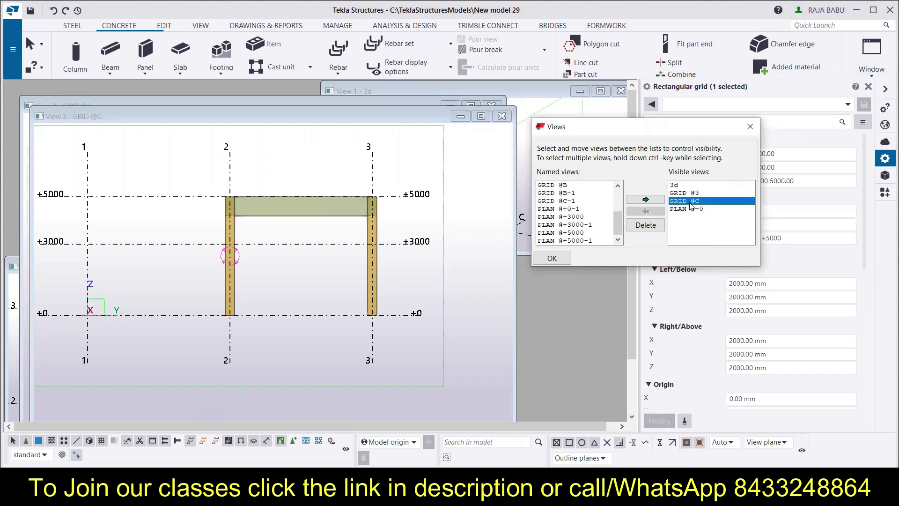
left_click(645, 211)
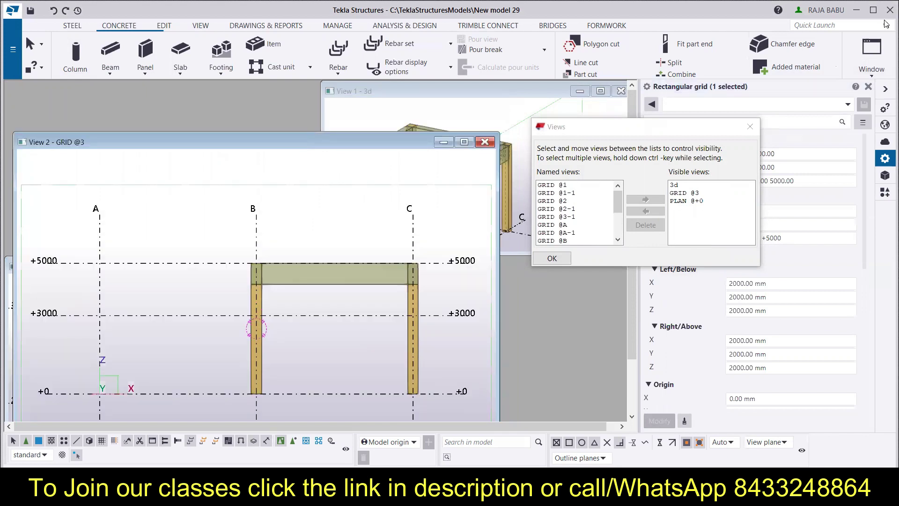
left_click(750, 126)
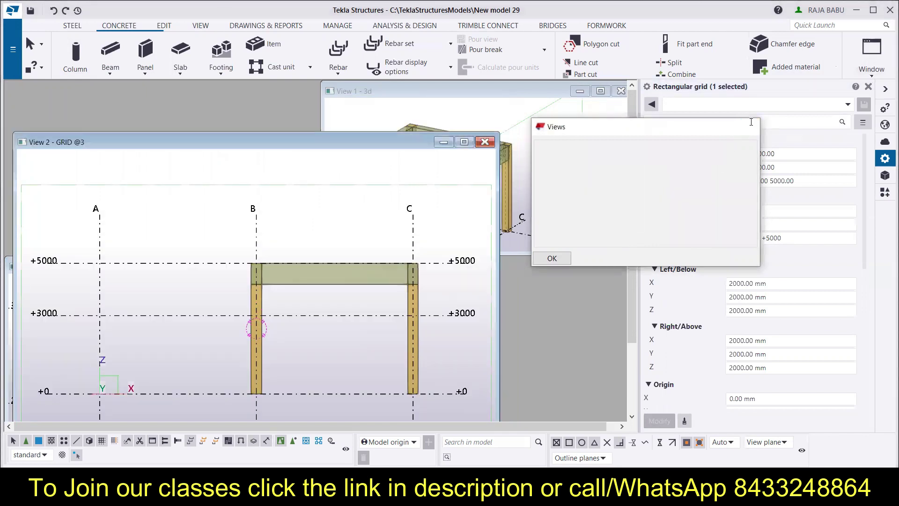
Tile the open views vertically, and switch their arrangement to cascade
left_click(871, 60)
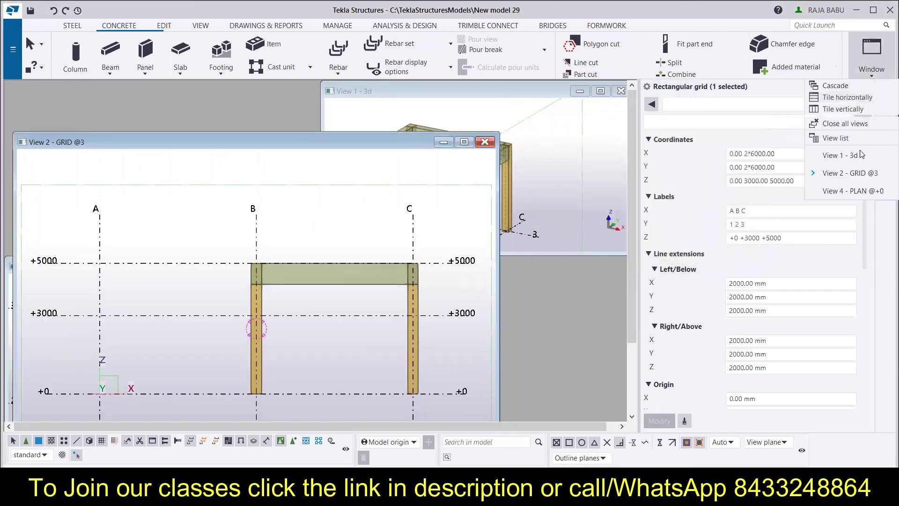
left_click(843, 110)
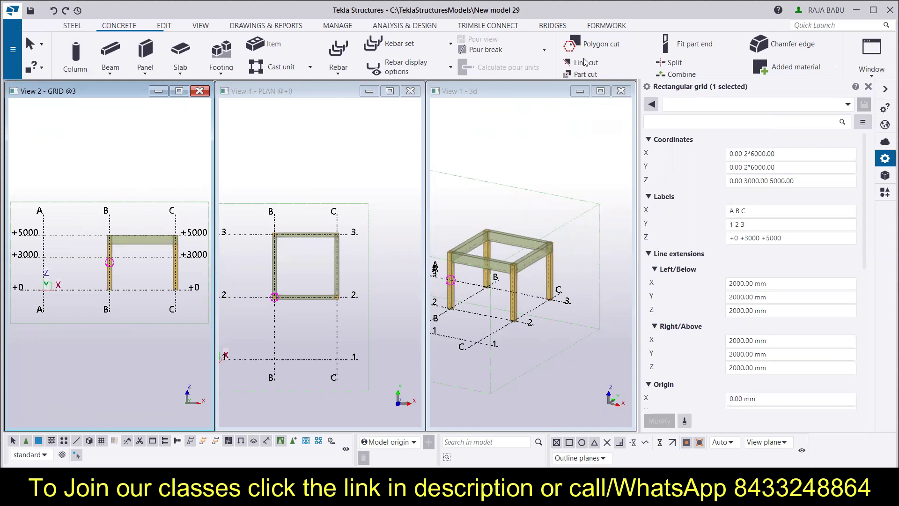
left_click(871, 54)
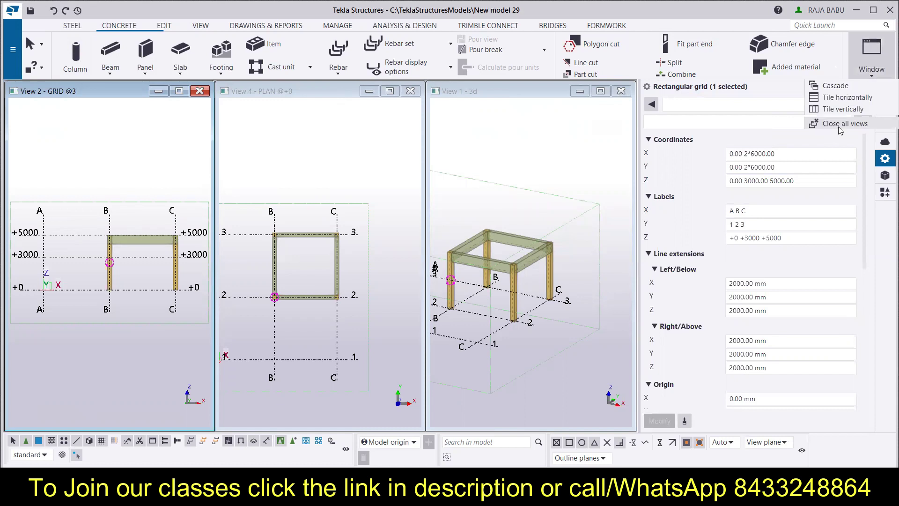
left_click(835, 85)
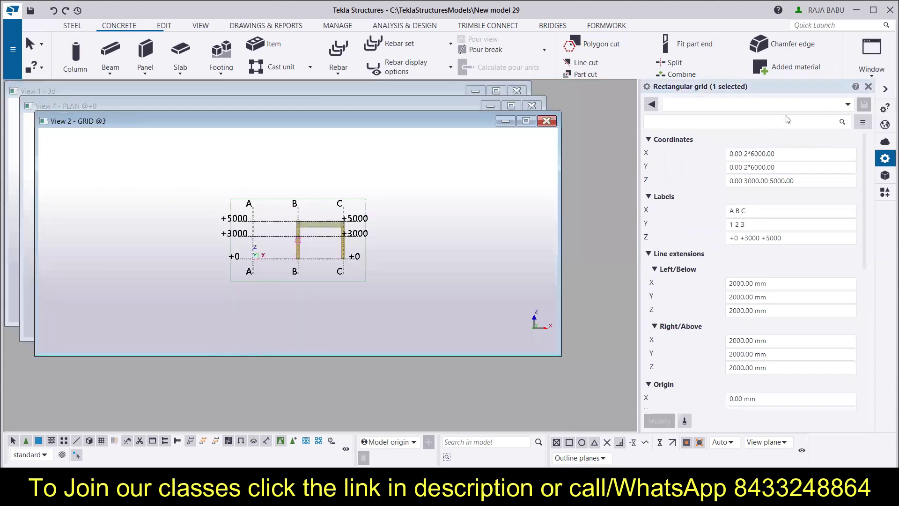
Bring the 3d view to the front and maximize it to examine the frame from another angle
left_click(183, 104)
left_click(191, 88)
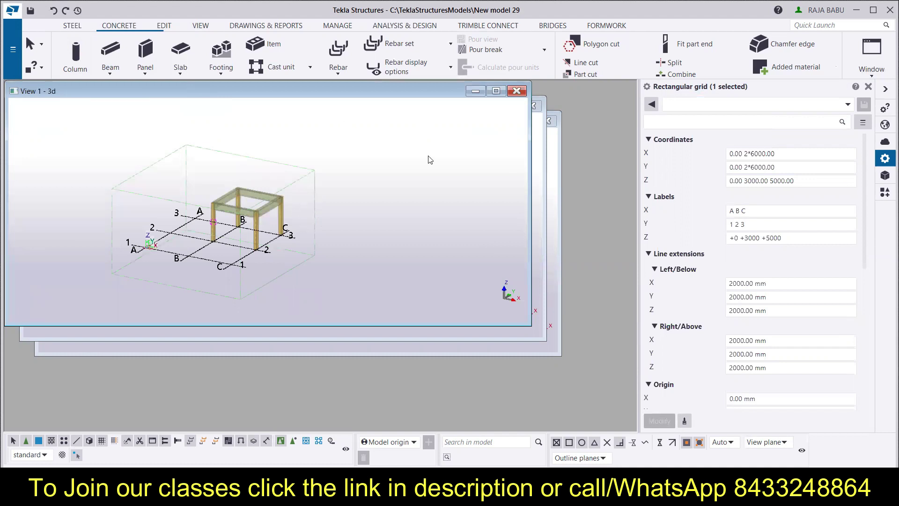
left_click(872, 54)
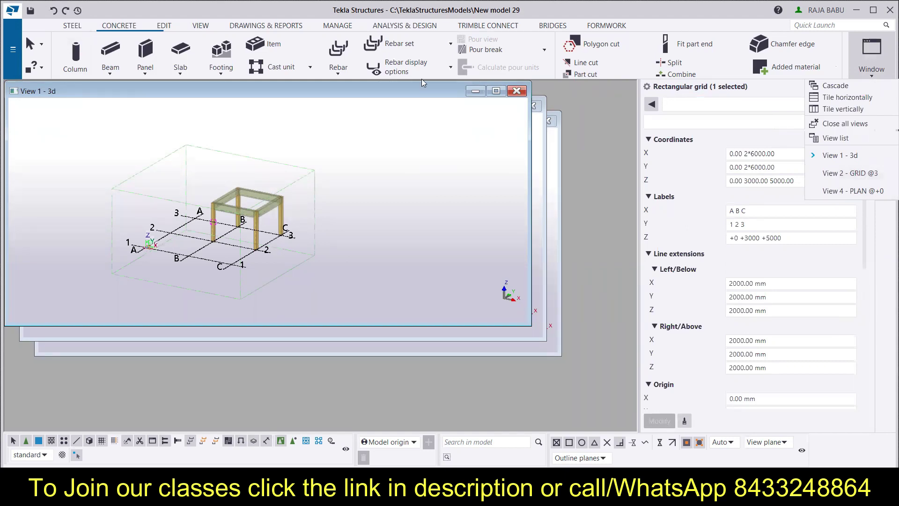
left_click(492, 94)
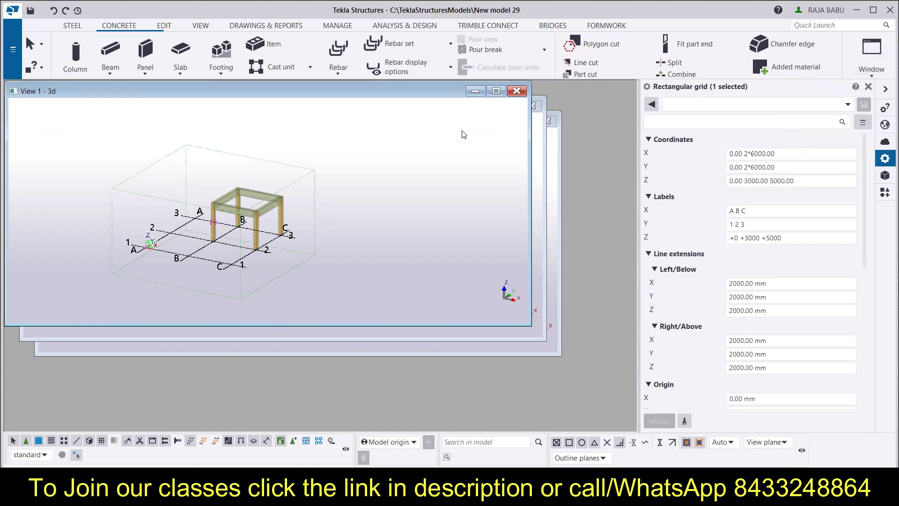
left_click(496, 91)
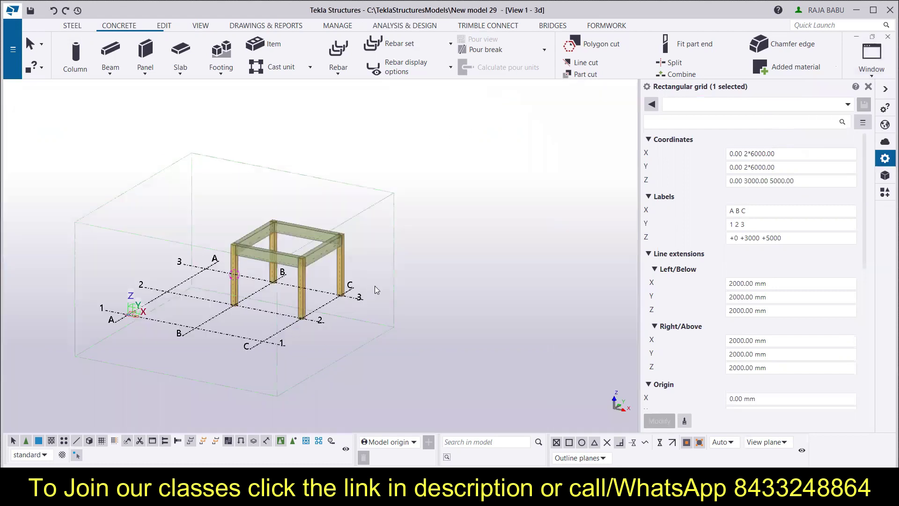
middle_click_drag(425, 266, 453, 259)
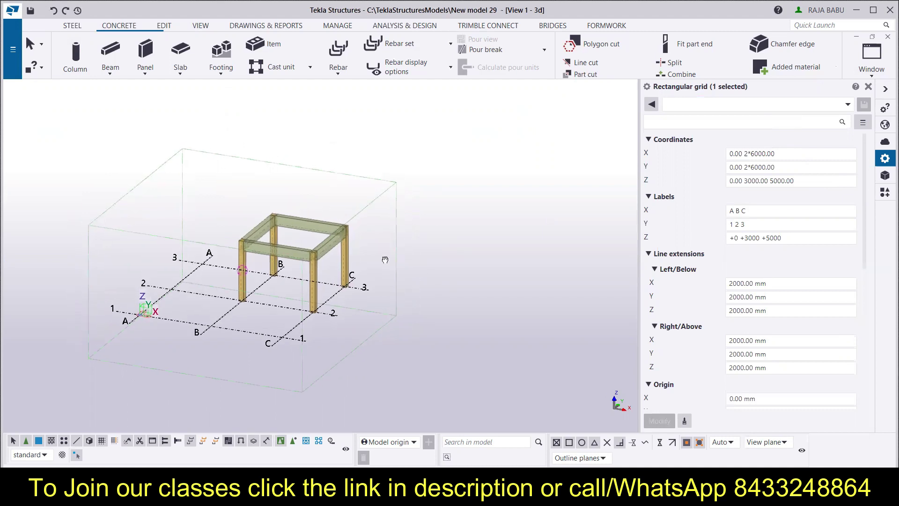
middle_click_drag(412, 245, 377, 248)
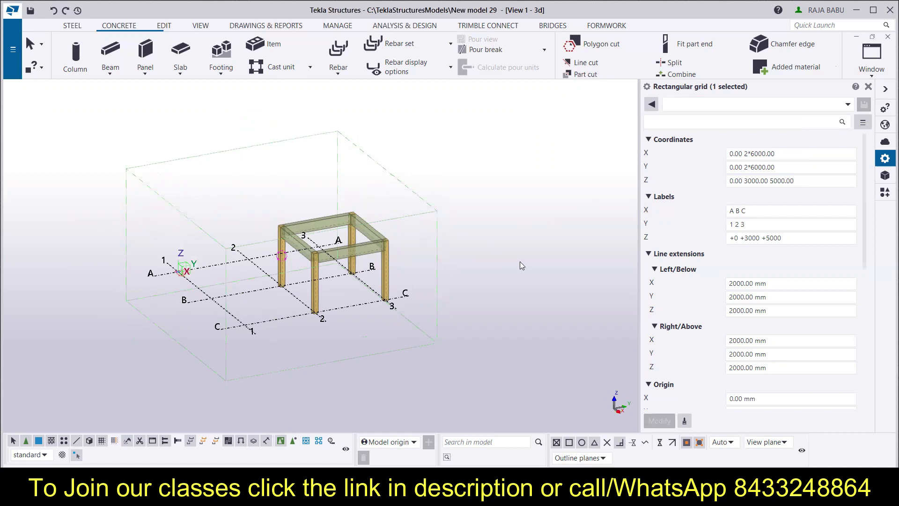
Close all views and make the named 3d view visible again
left_click(872, 57)
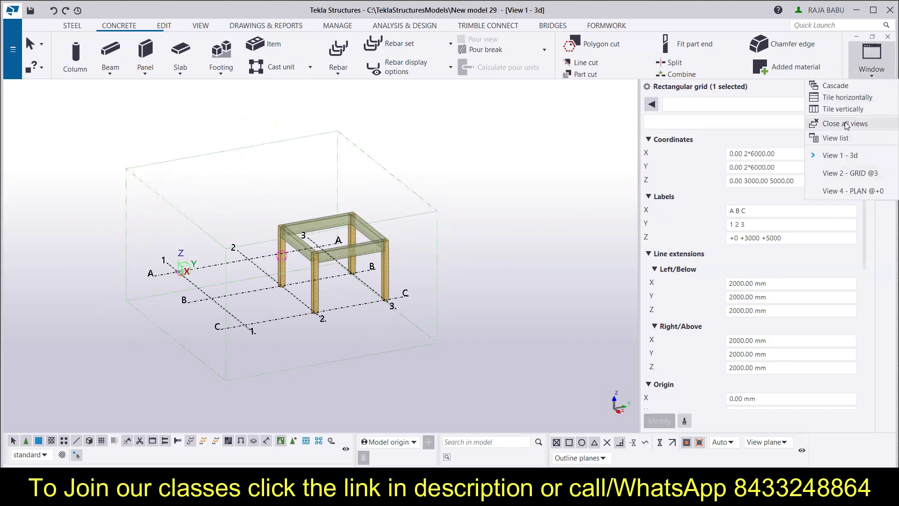
key("Escape")
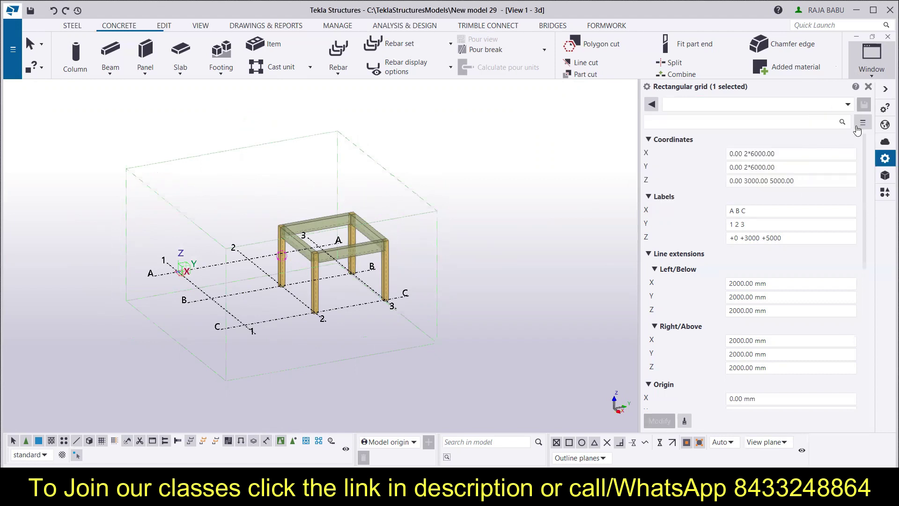
left_click(871, 70)
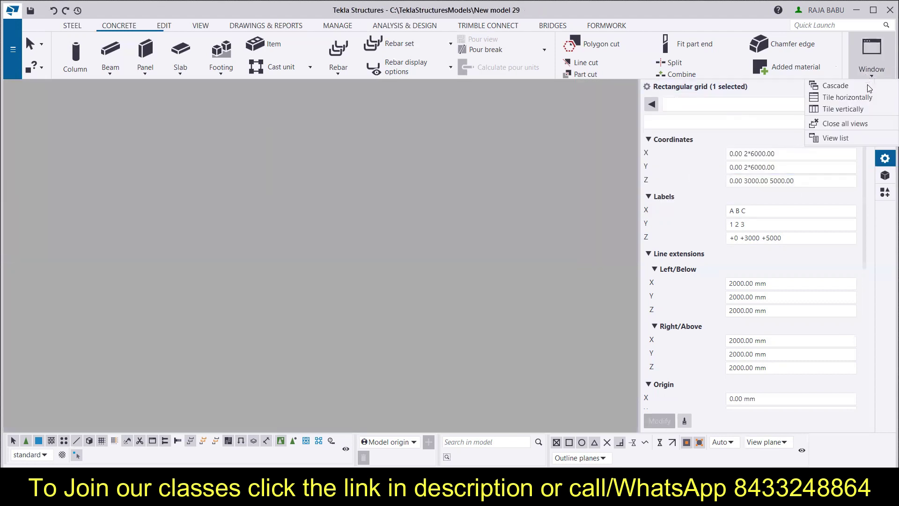
left_click(846, 139)
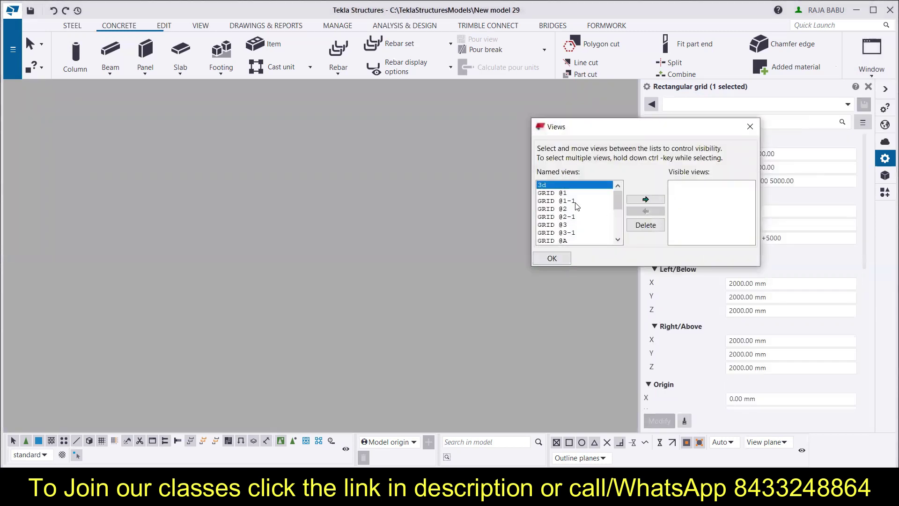
left_click(645, 199)
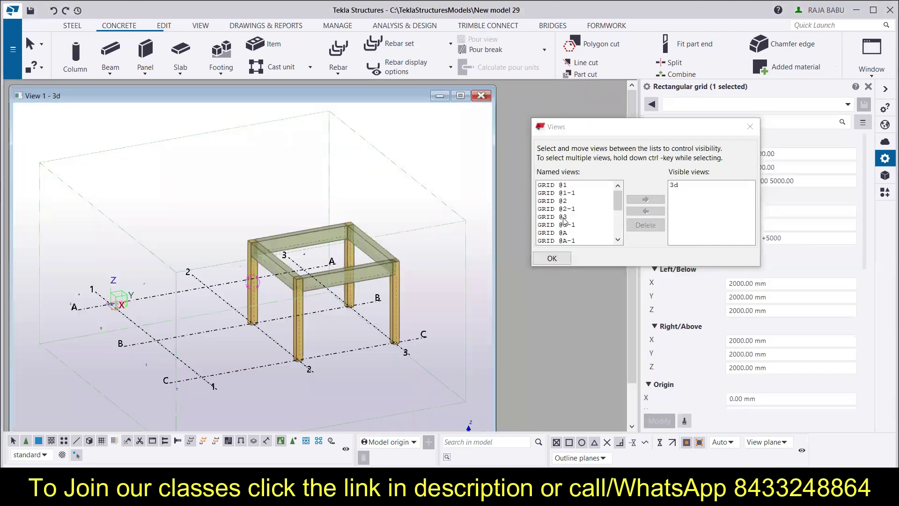
left_click(564, 209)
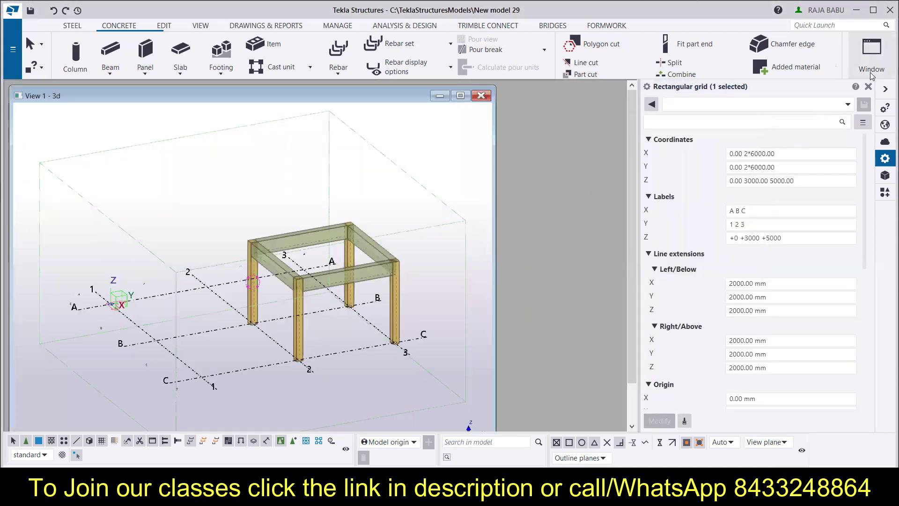
Close every open view again, and bring the 3d view back from the view list
left_click(872, 56)
left_click(856, 123)
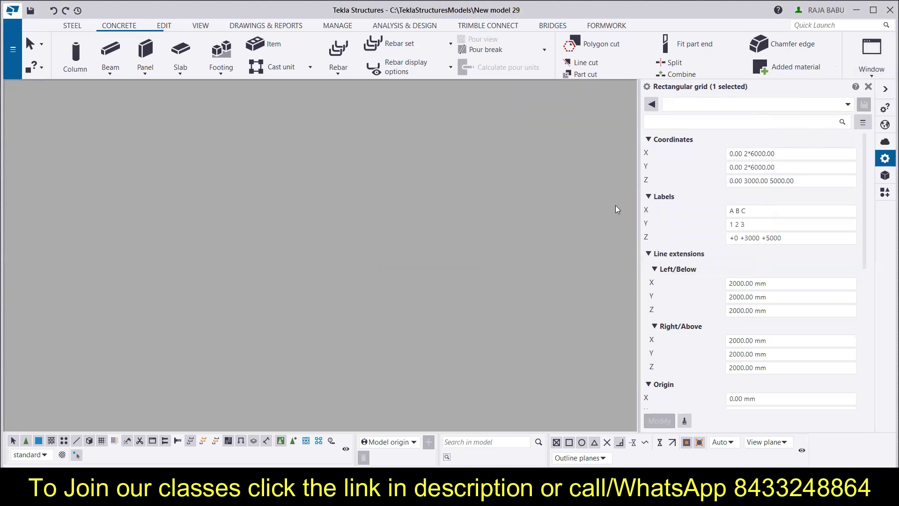
left_click(869, 77)
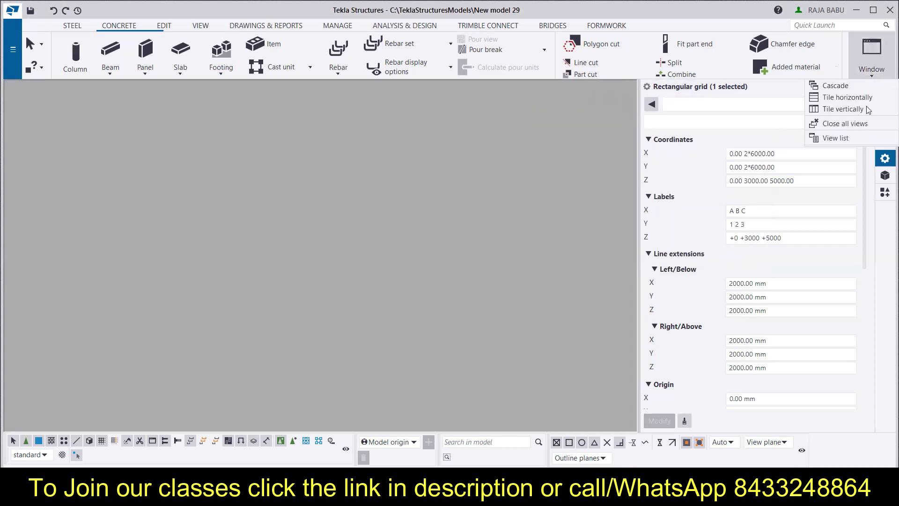
left_click(848, 137)
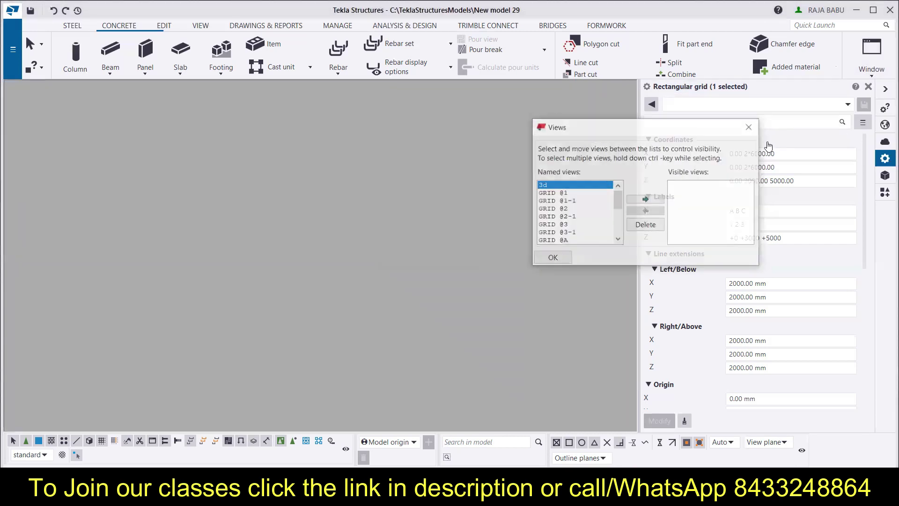
left_click(646, 200)
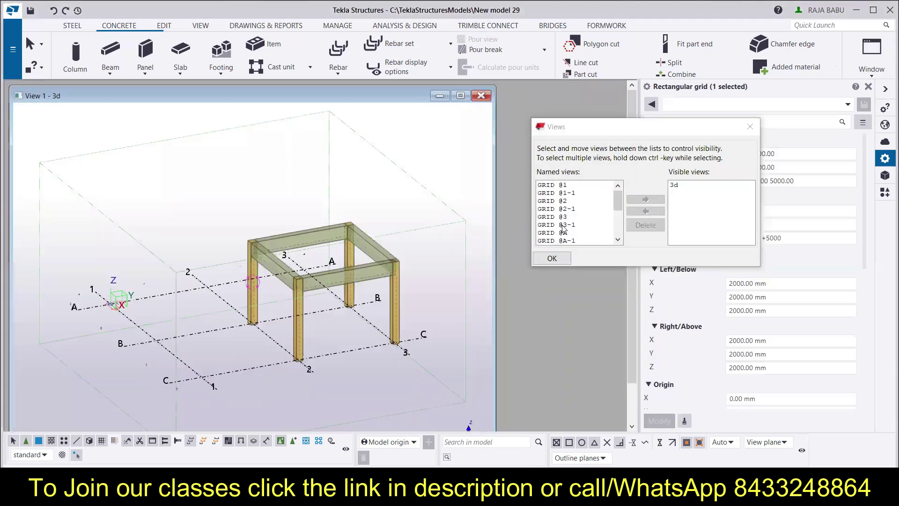
Make the GRID @3 view visible alongside the 3d view, and arrange the open views in cascade
left_click(562, 217)
left_click(645, 199)
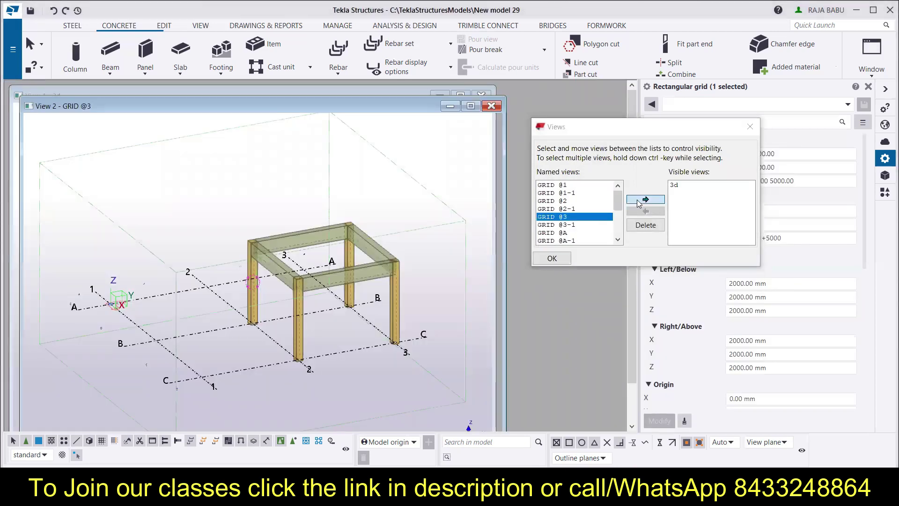
scroll(566, 220, "down", 3)
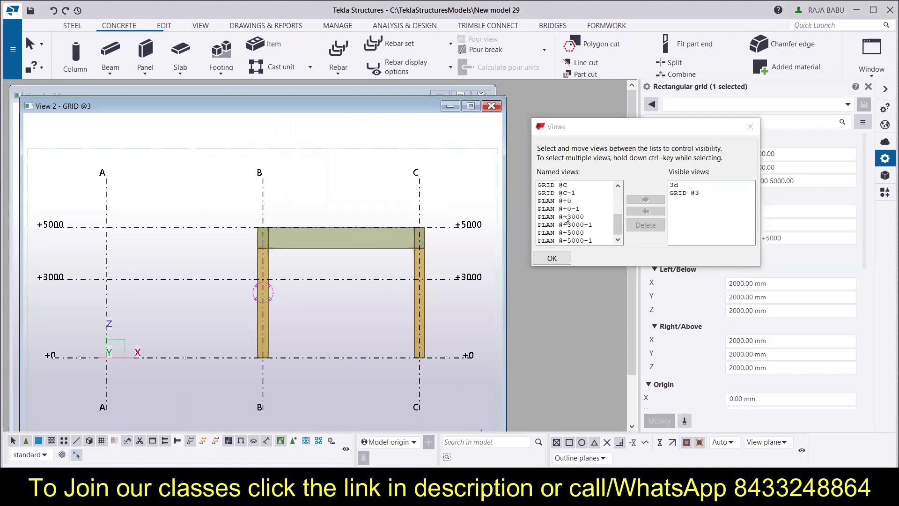
left_click(564, 201)
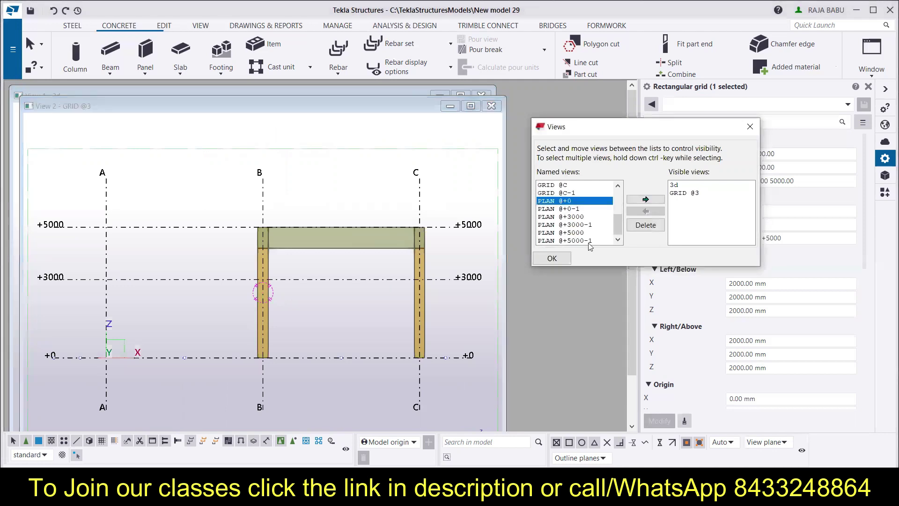
left_click(565, 258)
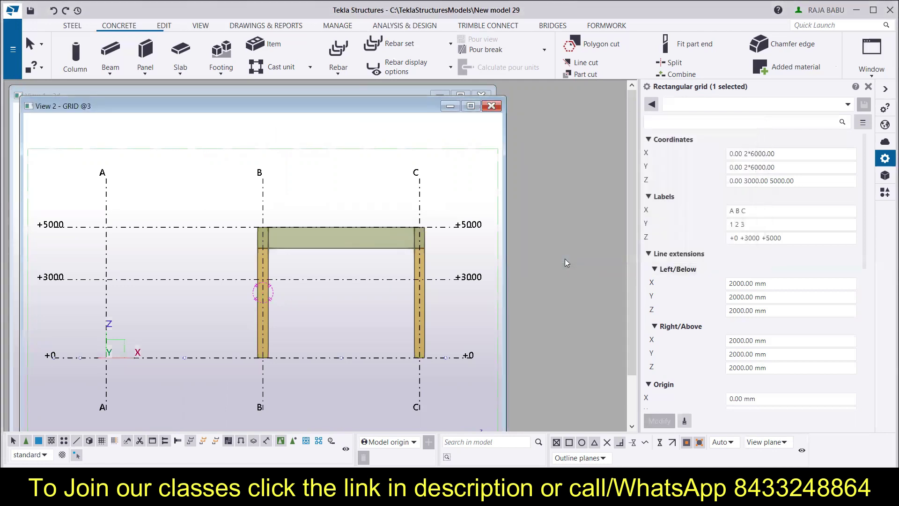
left_click(849, 75)
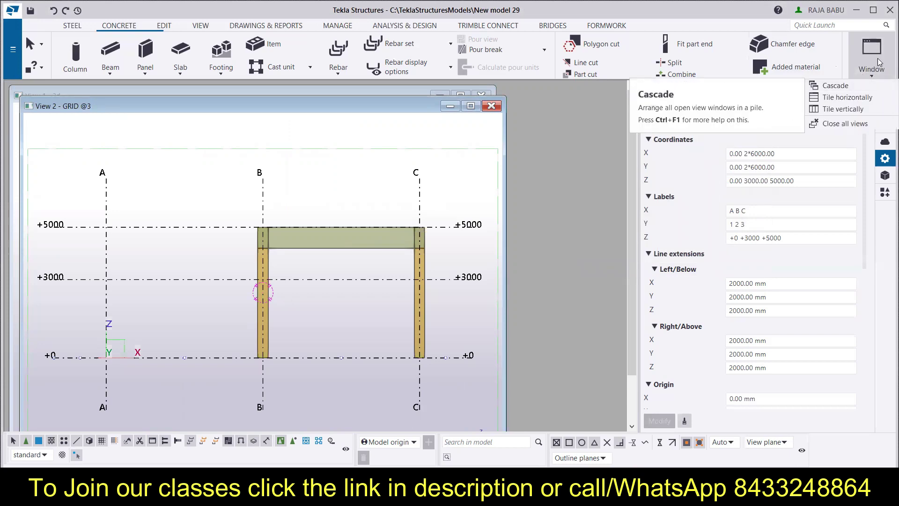
left_click(836, 85)
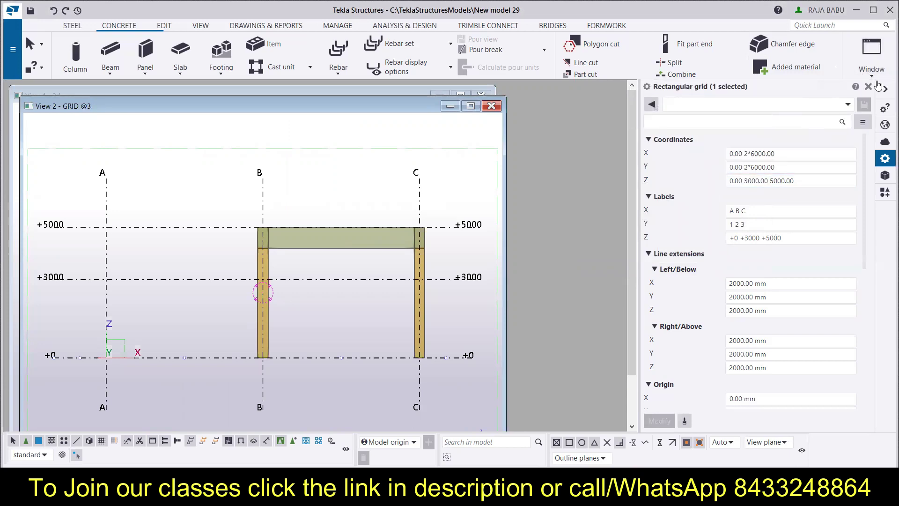
Delete all views remaining in the named views list, confirm the deletion and close the view list
left_click(871, 59)
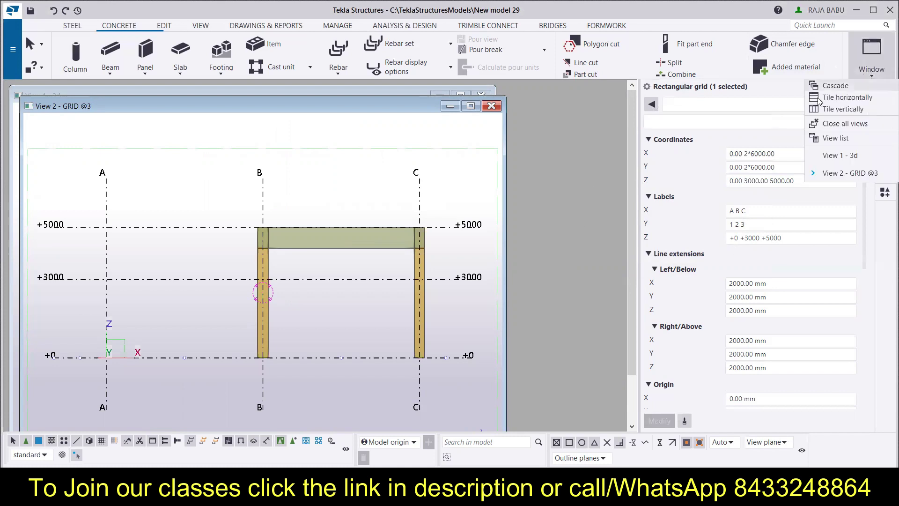
left_click(838, 139)
left_click_drag(594, 190, 606, 279)
left_click(631, 228)
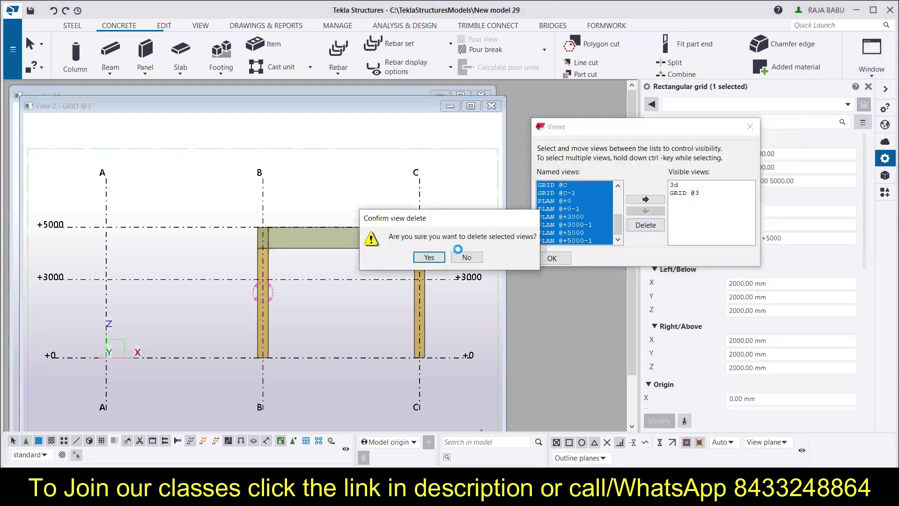
left_click(429, 259)
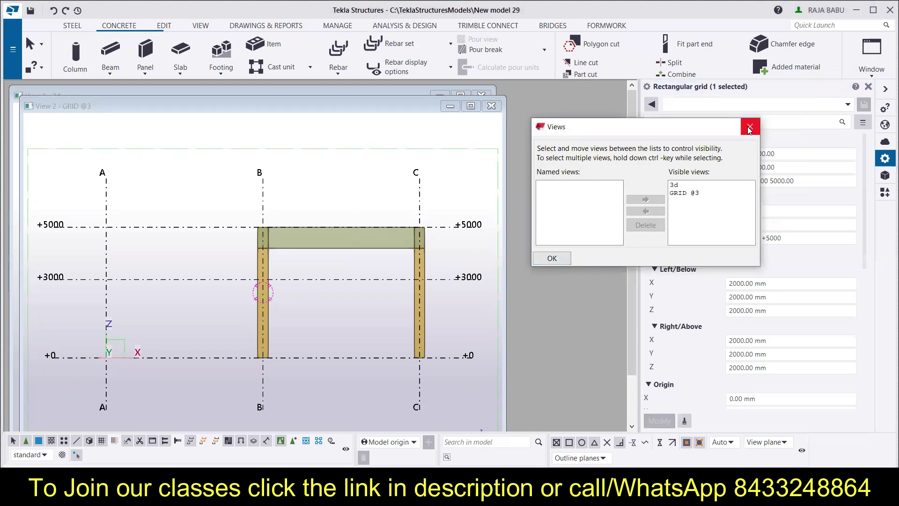
left_click(696, 193)
left_click(561, 261)
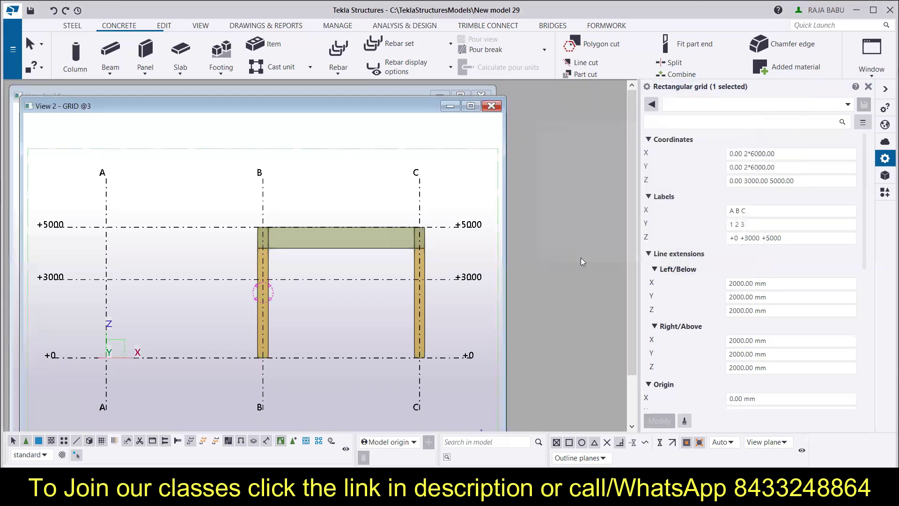
Delete the visible GRID @3 view, keeping only the 3d view, and close the view list
left_click(870, 68)
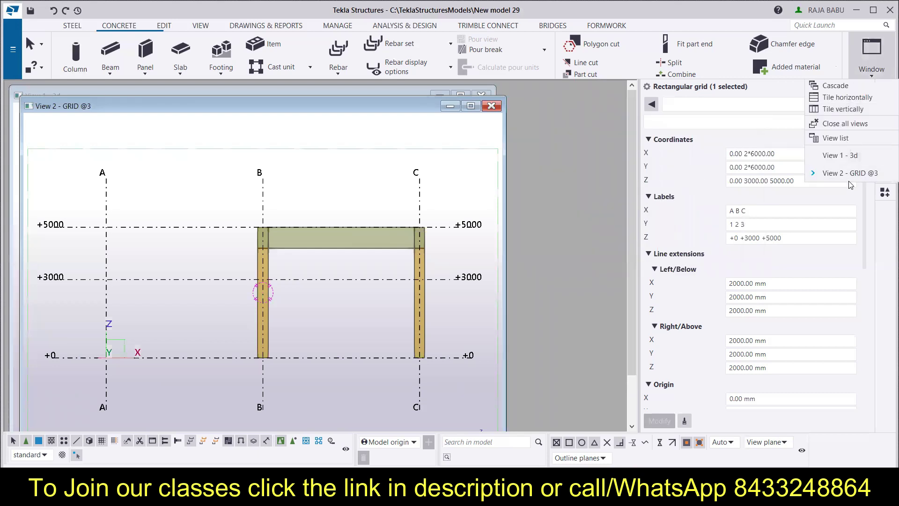
left_click(836, 138)
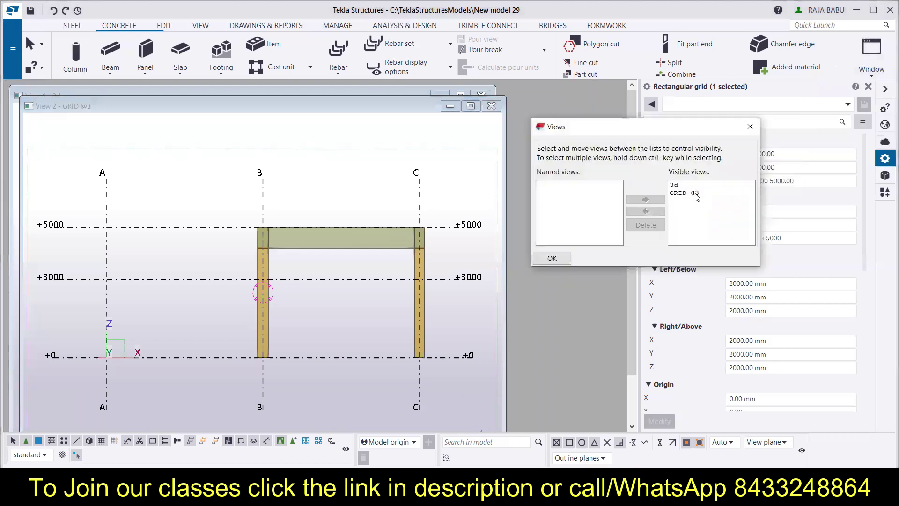
left_click(693, 193)
left_click(647, 225)
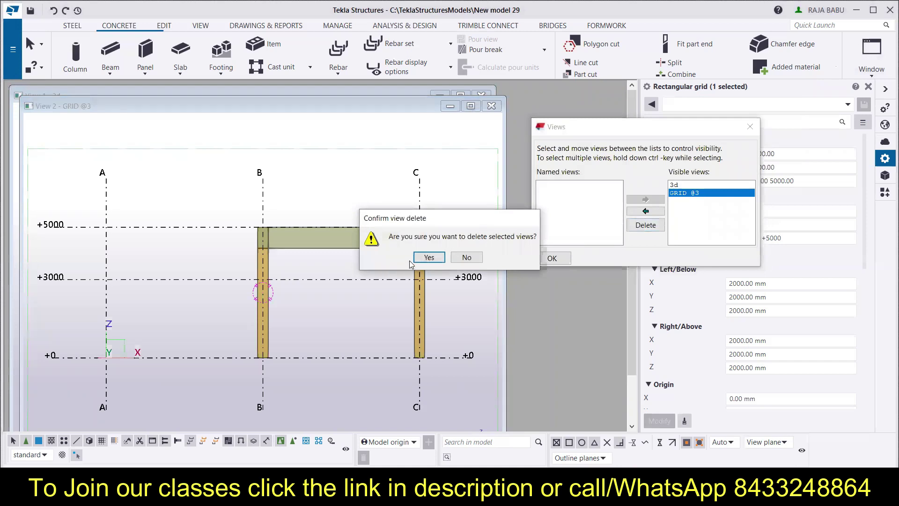
left_click(428, 258)
left_click(565, 261)
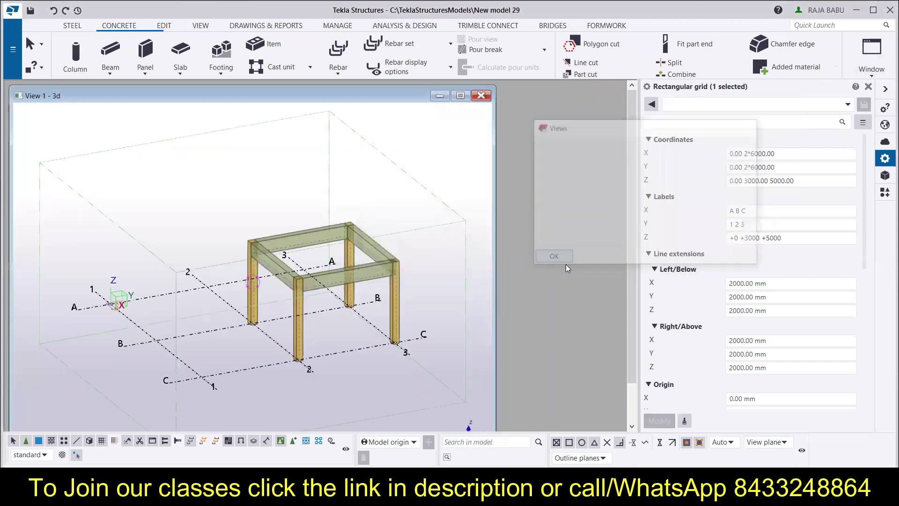
Maximize the 3d view and create all views along the rectangular grid lines with the standard settings and prefixes PLAN @ and GRID @
left_click(461, 96)
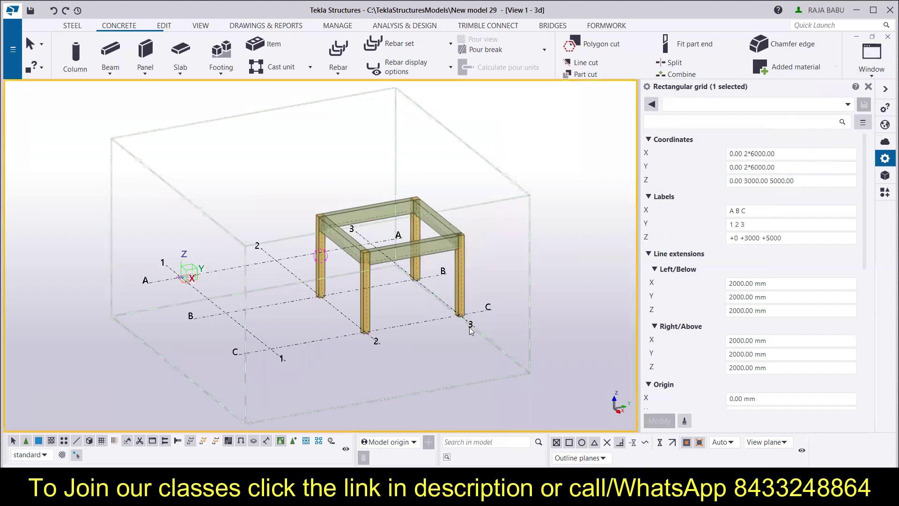
left_click(349, 335)
right_click(348, 336)
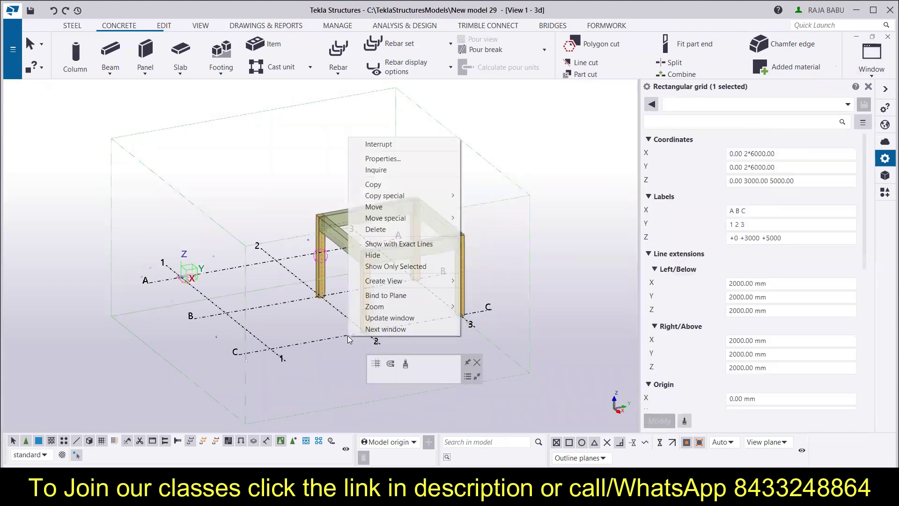
mouse_move(412, 281)
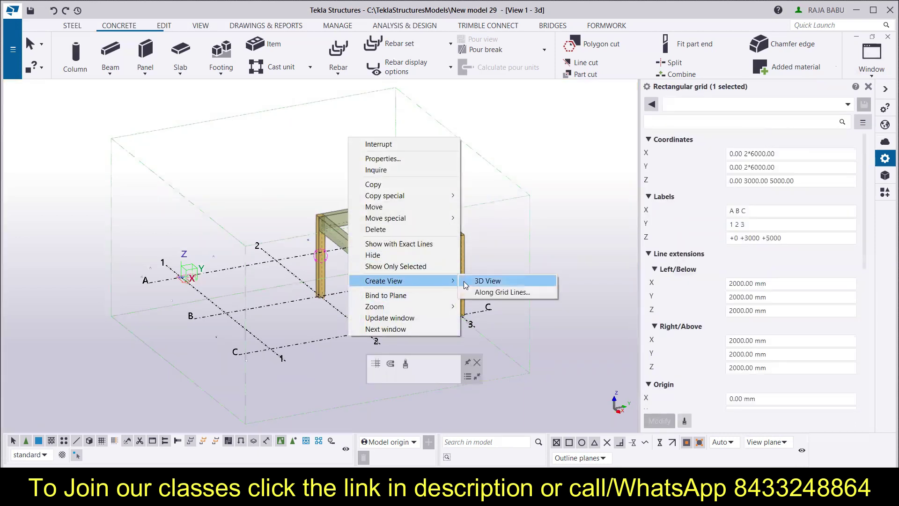
left_click(489, 292)
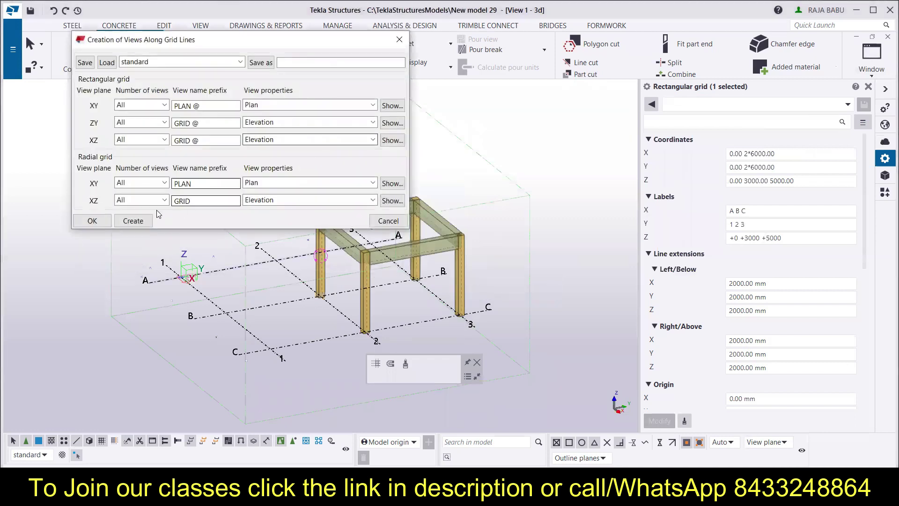
left_click(133, 221)
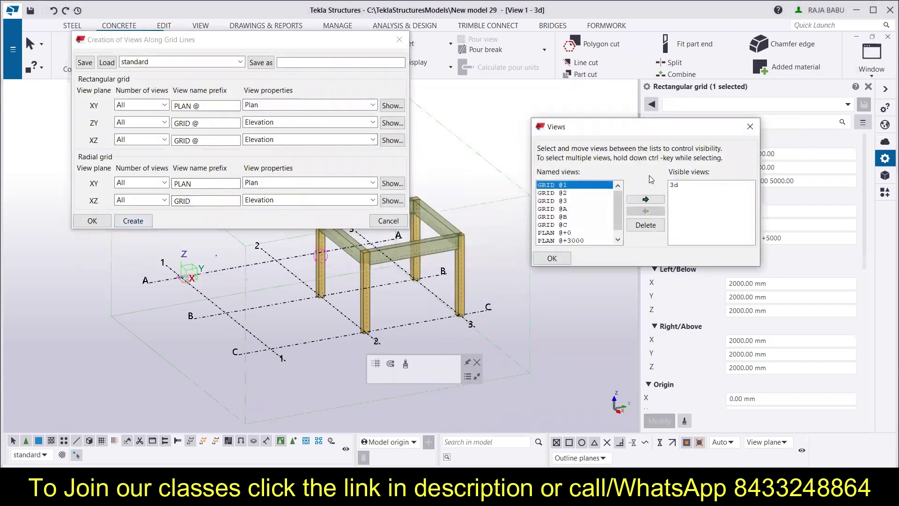
scroll(575, 239, "down", 1)
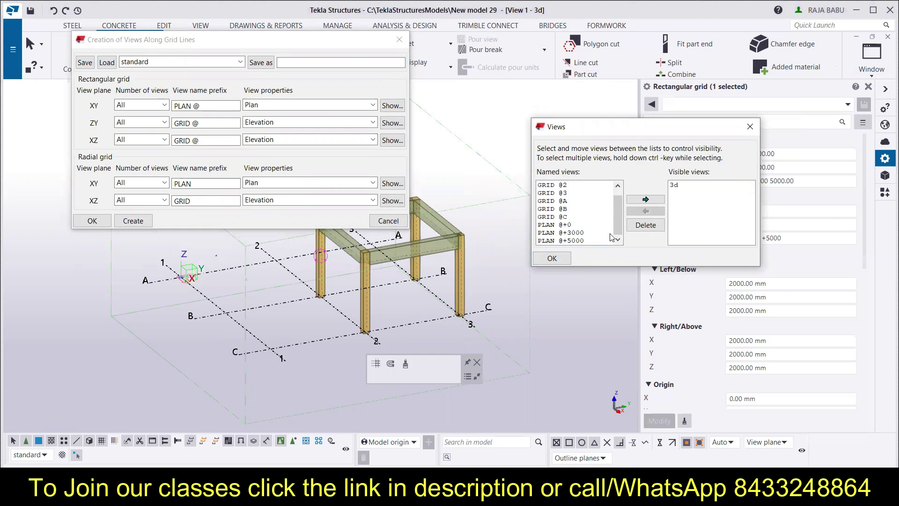
left_click(552, 259)
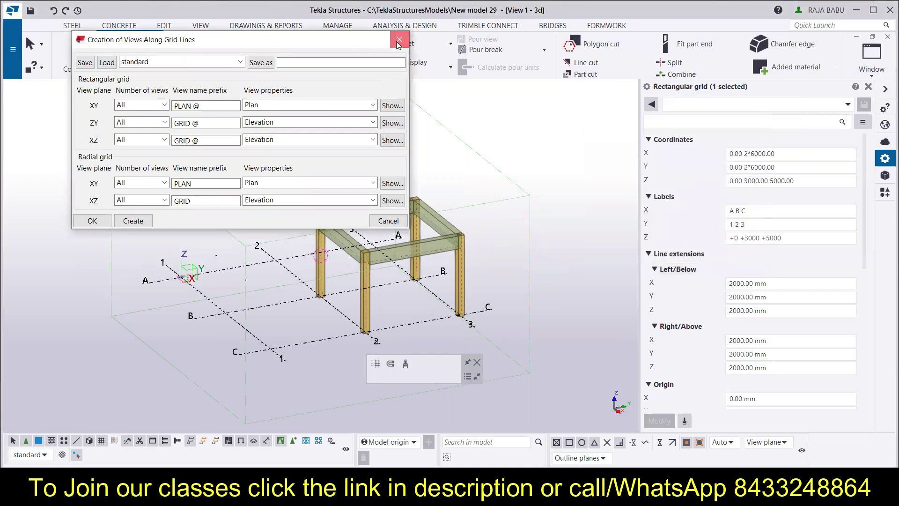
left_click(400, 39)
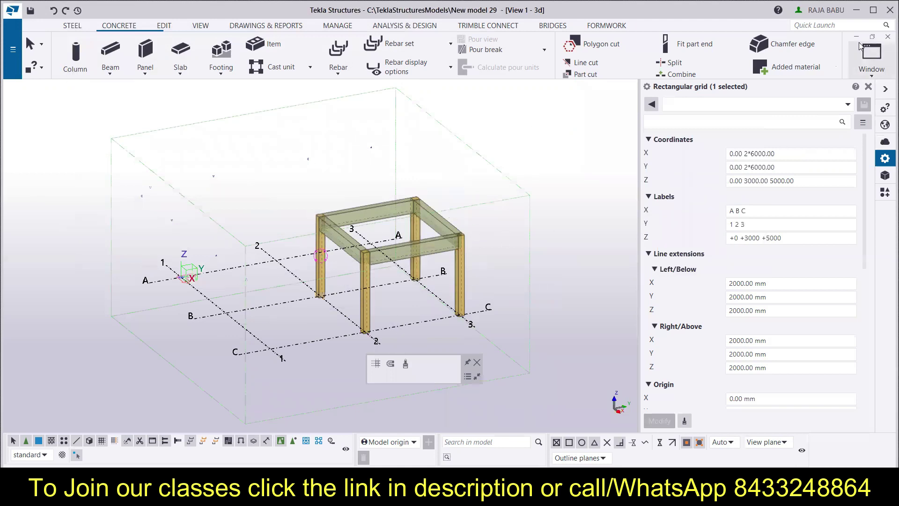
Clear the grid selection in the 3d view
left_click(869, 74)
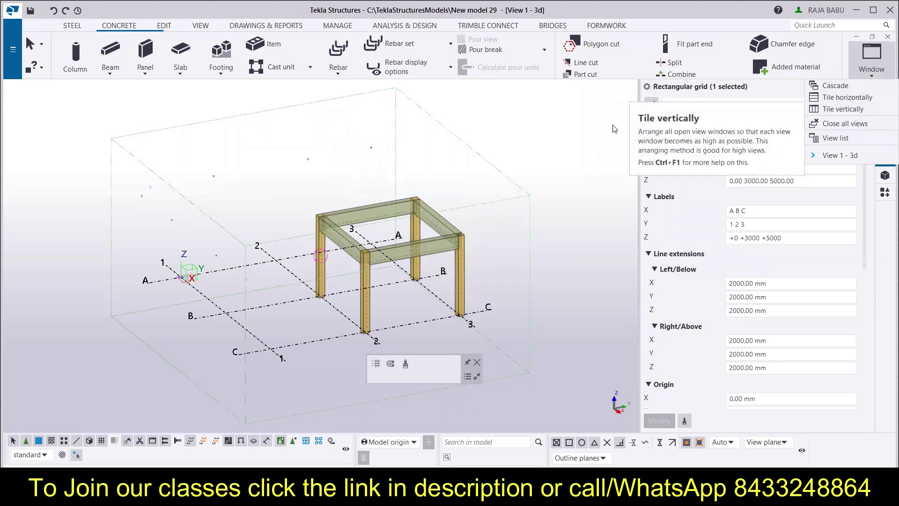
left_click(570, 136)
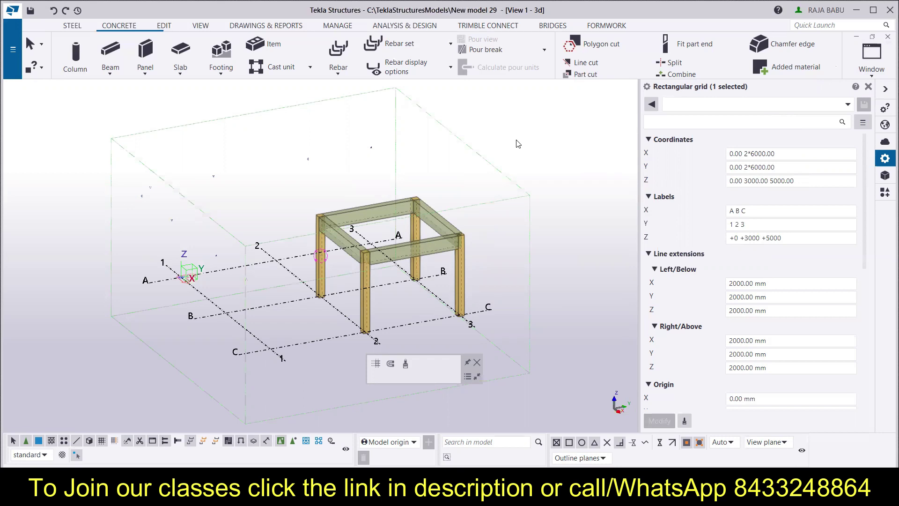
left_click(215, 180)
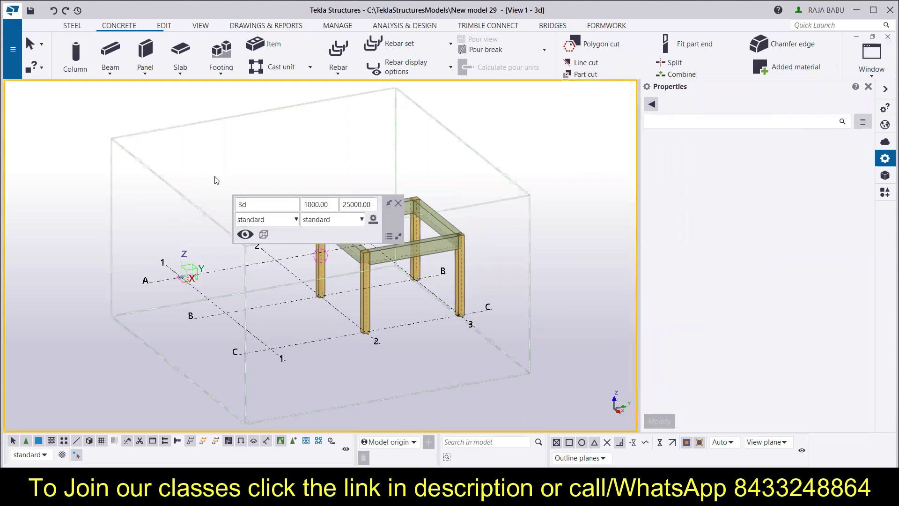